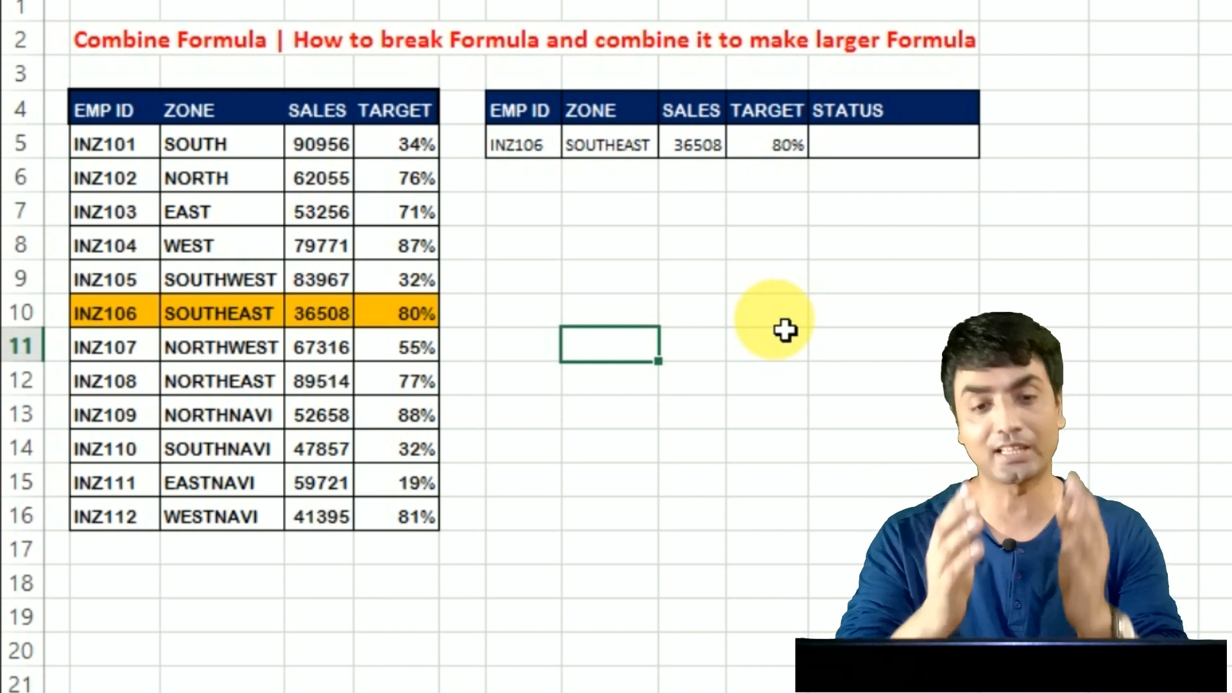
key("Up")
key("Up")
key("Up")
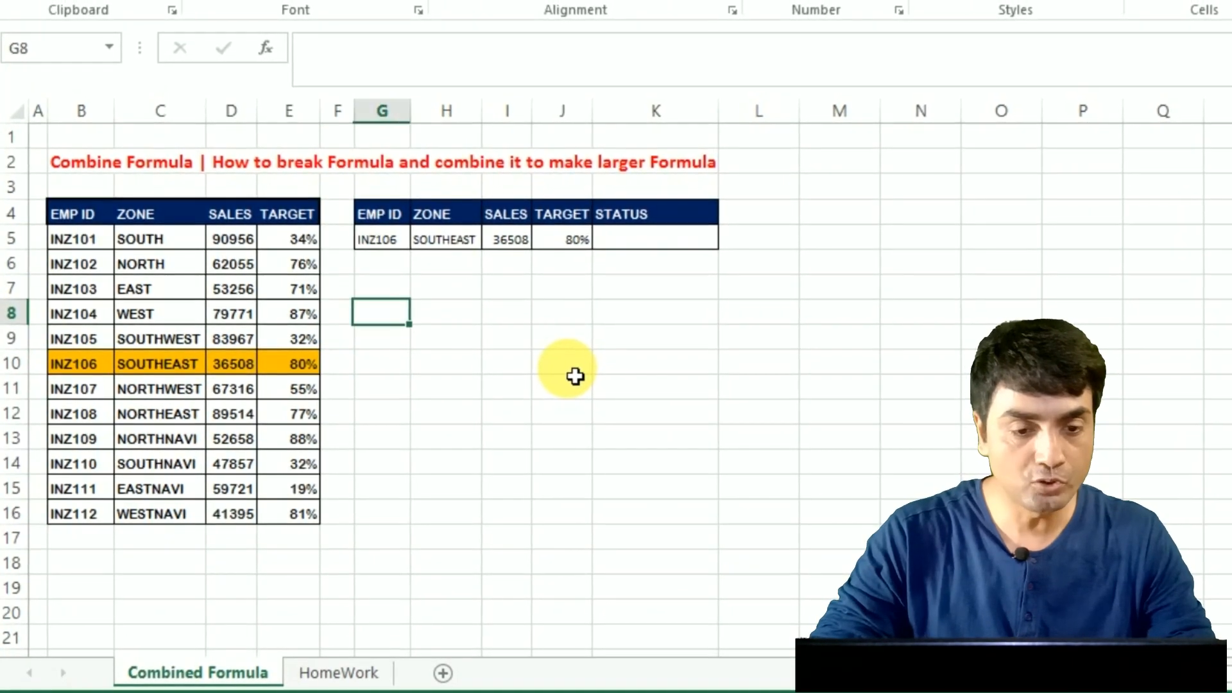
key("Right")
key("Up")
key("Up")
key("Up")
key("Up")
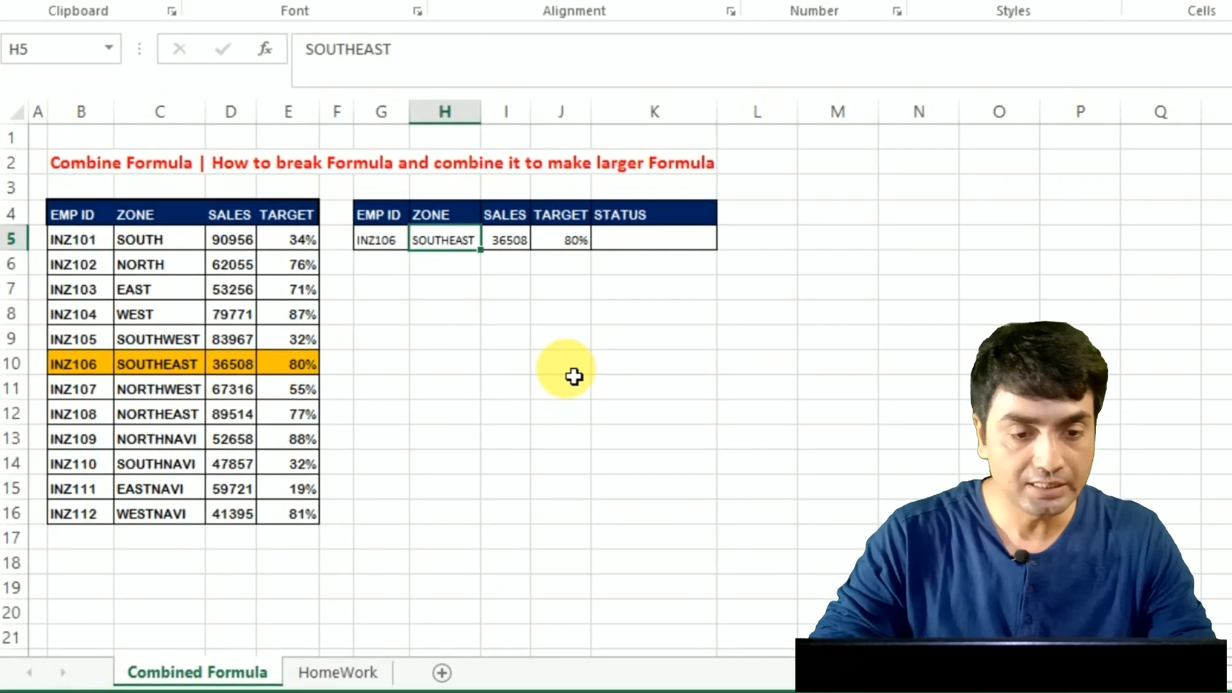
Step: Look up the zone in H10 with =VLOOKUP(G5,B5:C16,2,0) and widen column H to fit the result
key("Down")
key("Down")
key("Down")
key("Down")
key("Down")
key("Down")
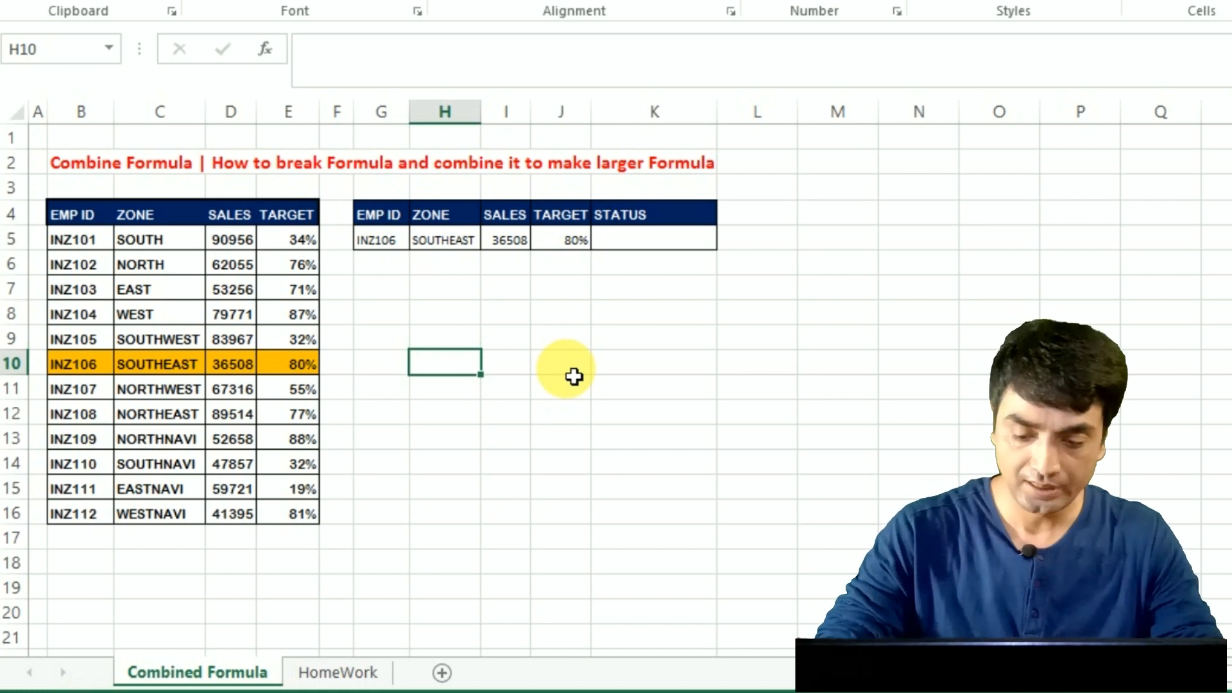
type("=VLOOKUP(")
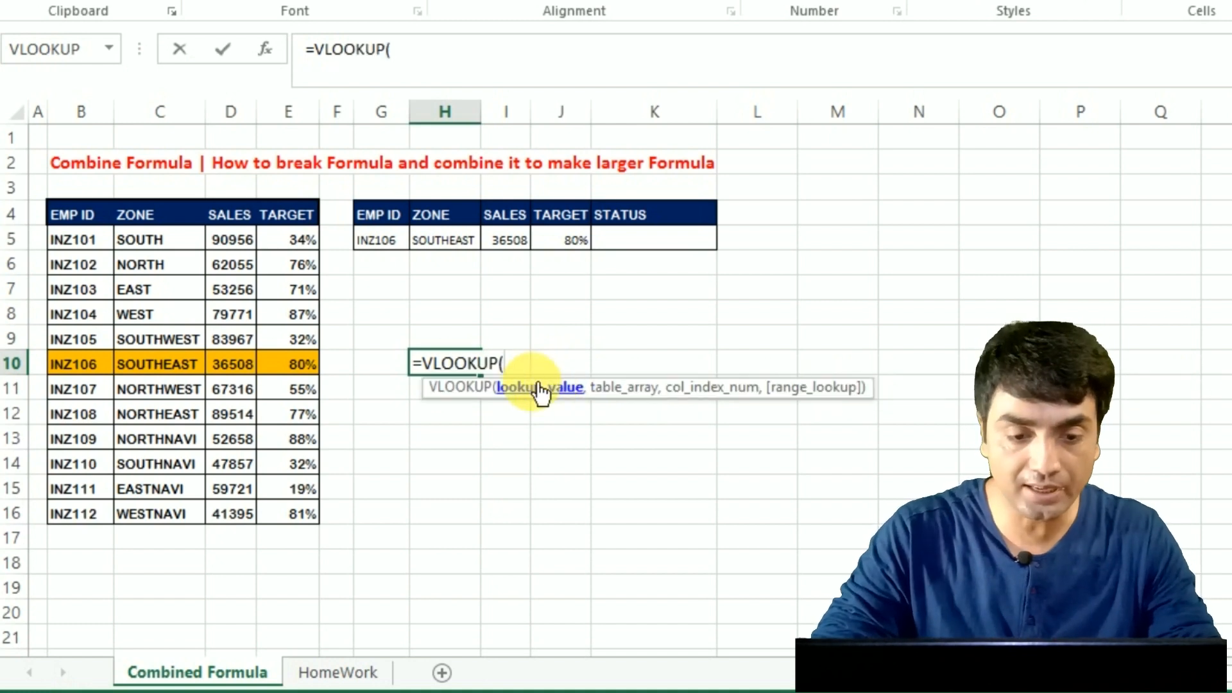
left_click(389, 250)
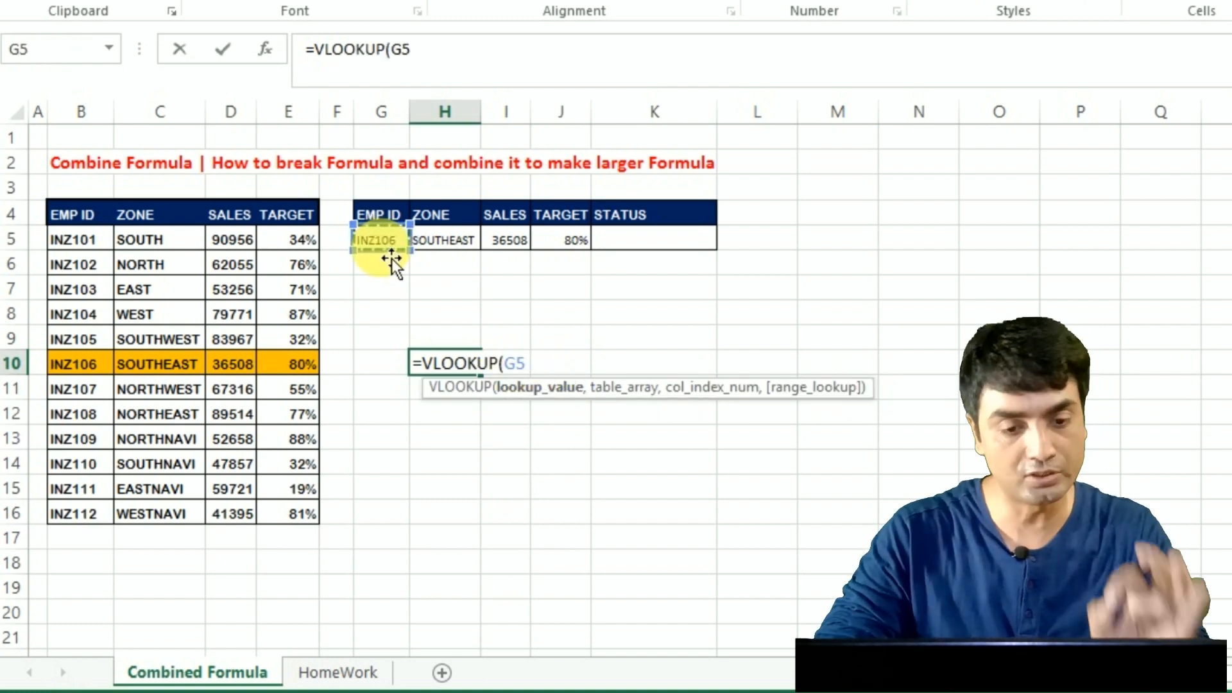
type(",")
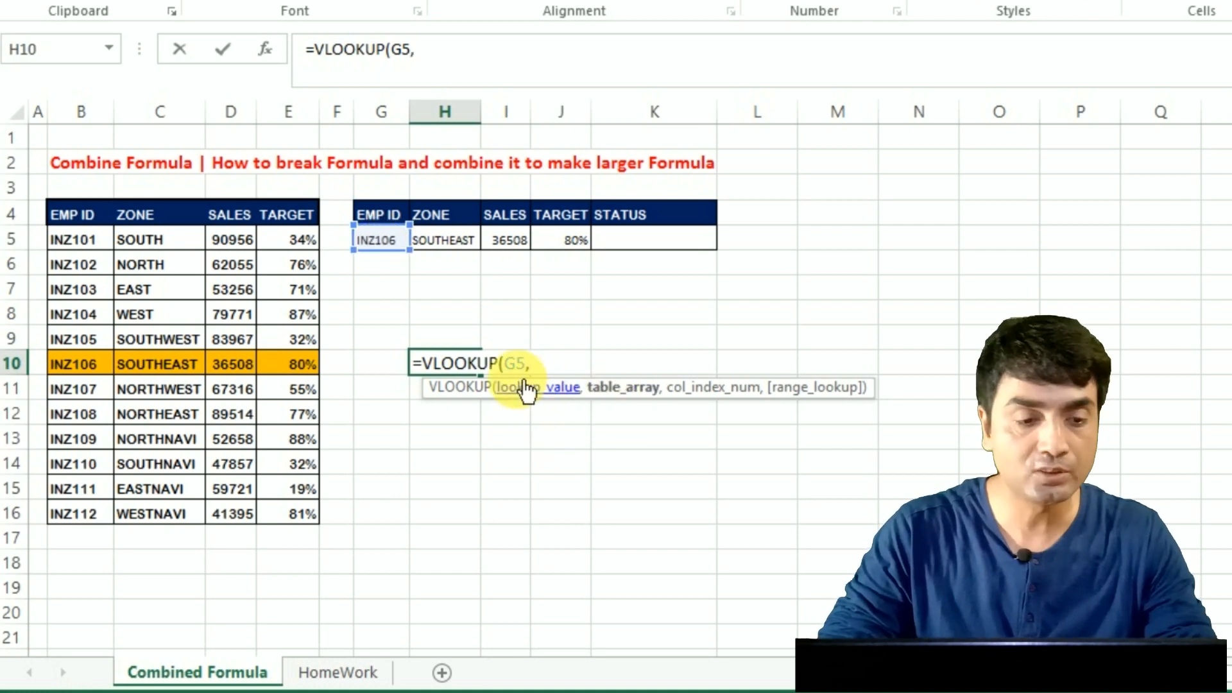
left_click_drag(80, 242, 141, 517)
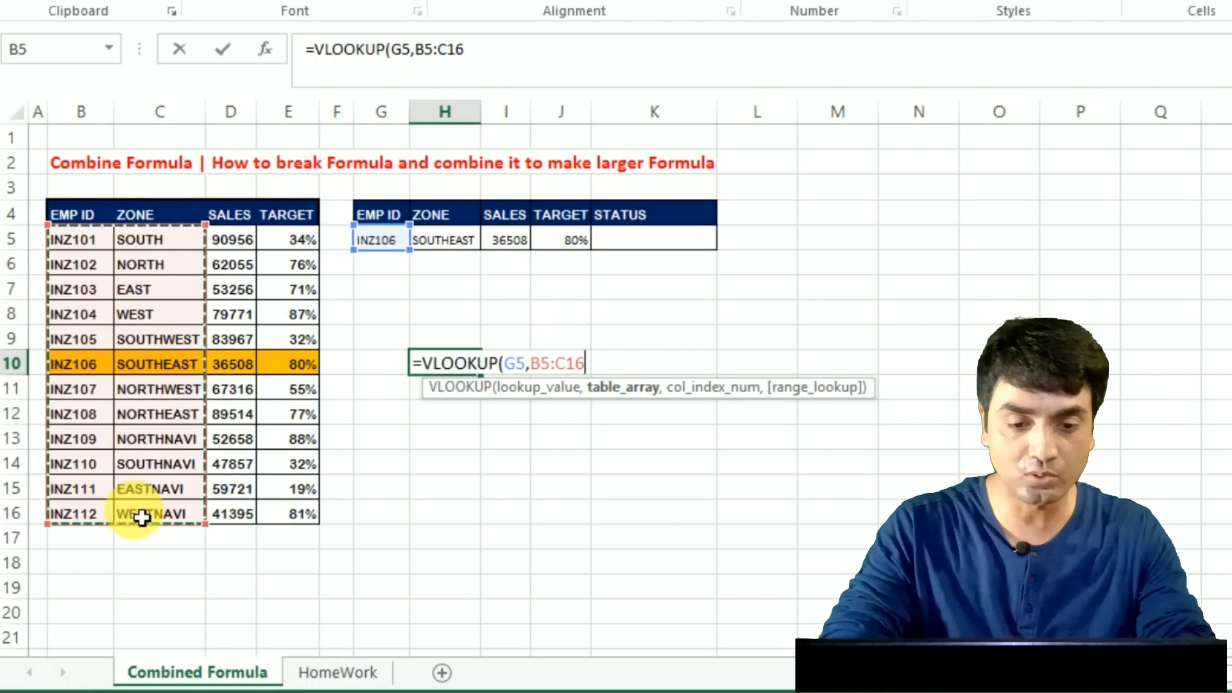
type(",2,0)")
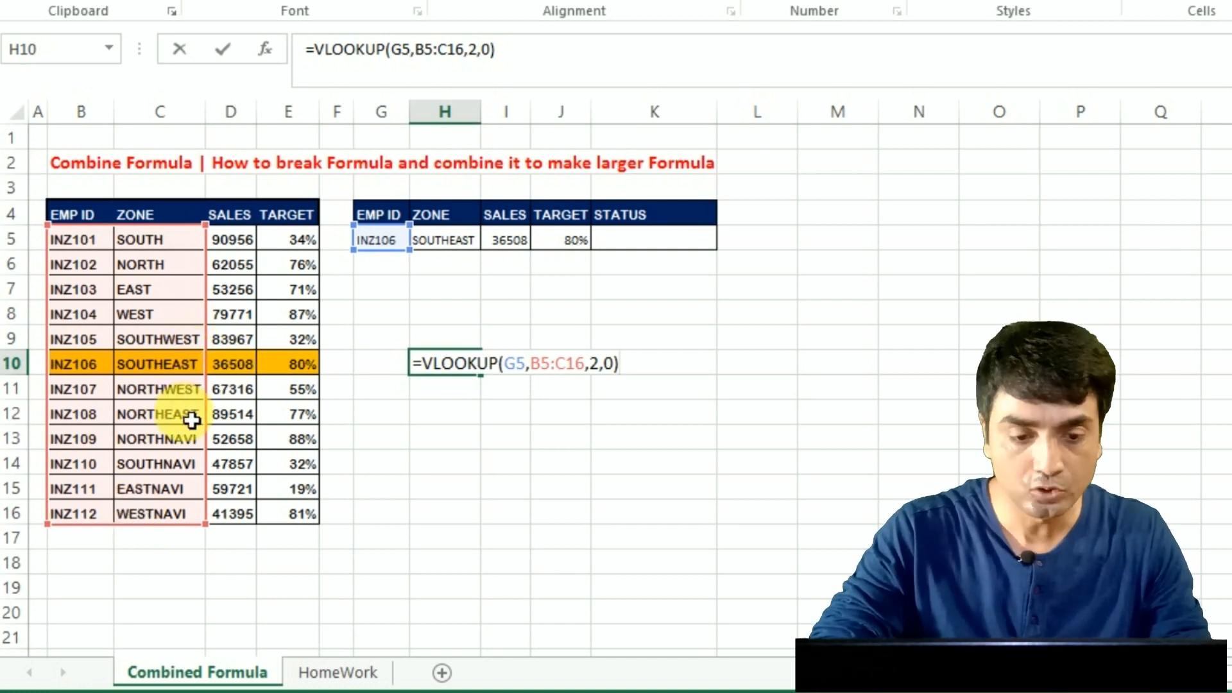
key("Return")
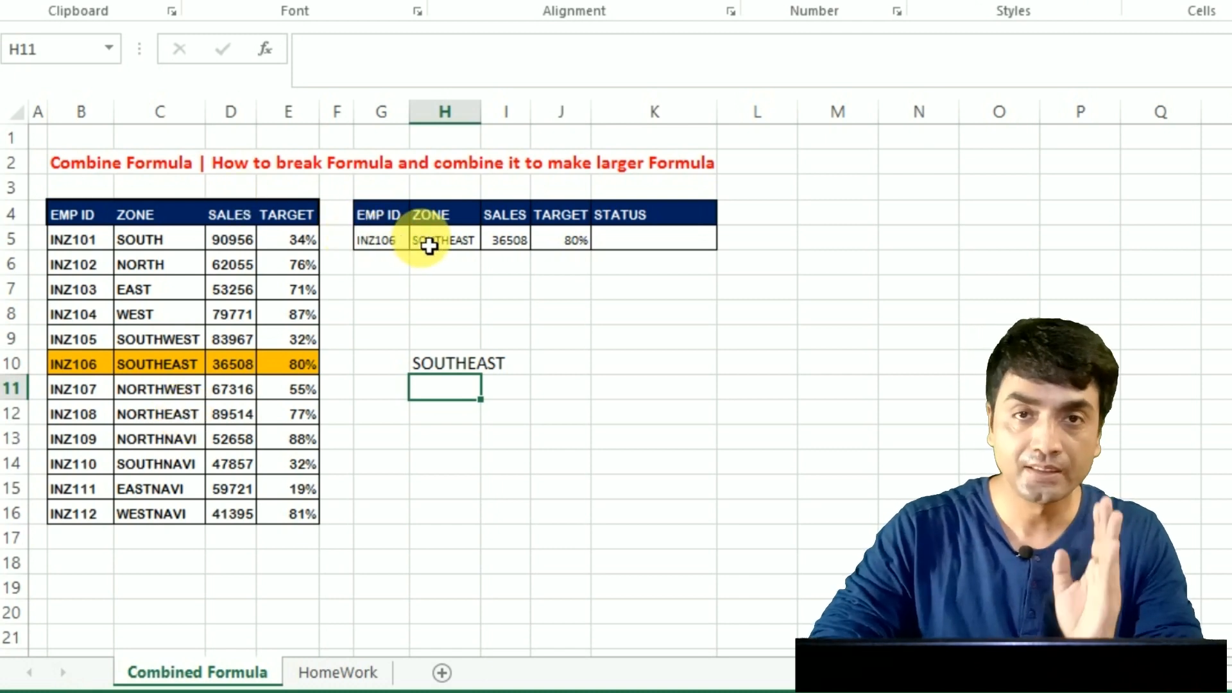
left_click_drag(482, 114, 511, 115)
left_click(497, 119)
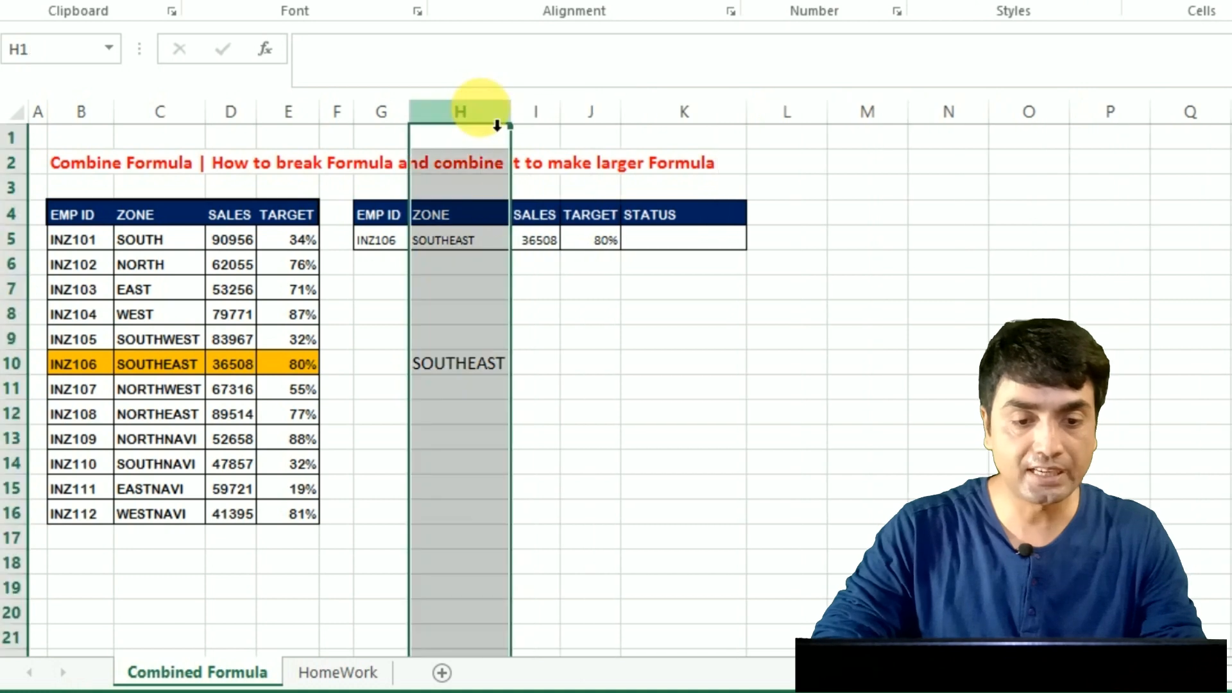
Step: Begin an IF formula in I10 that tests whether H10 equals "SOUTHEAST"
left_click(547, 376)
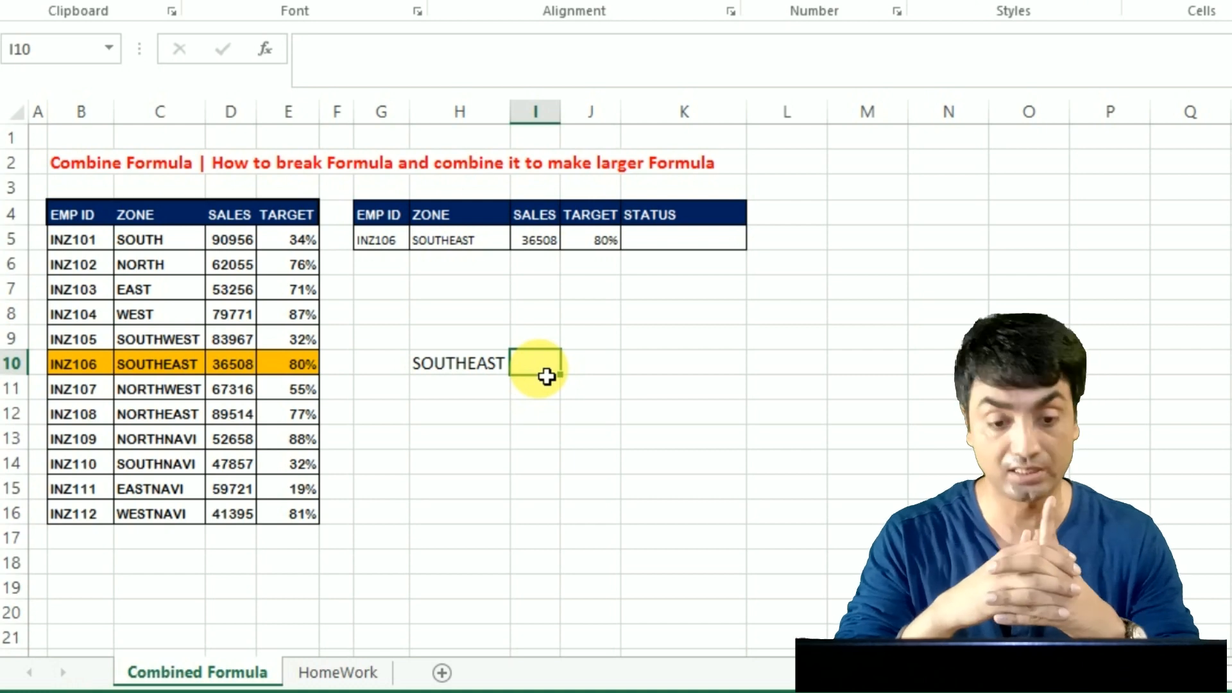
type("=")
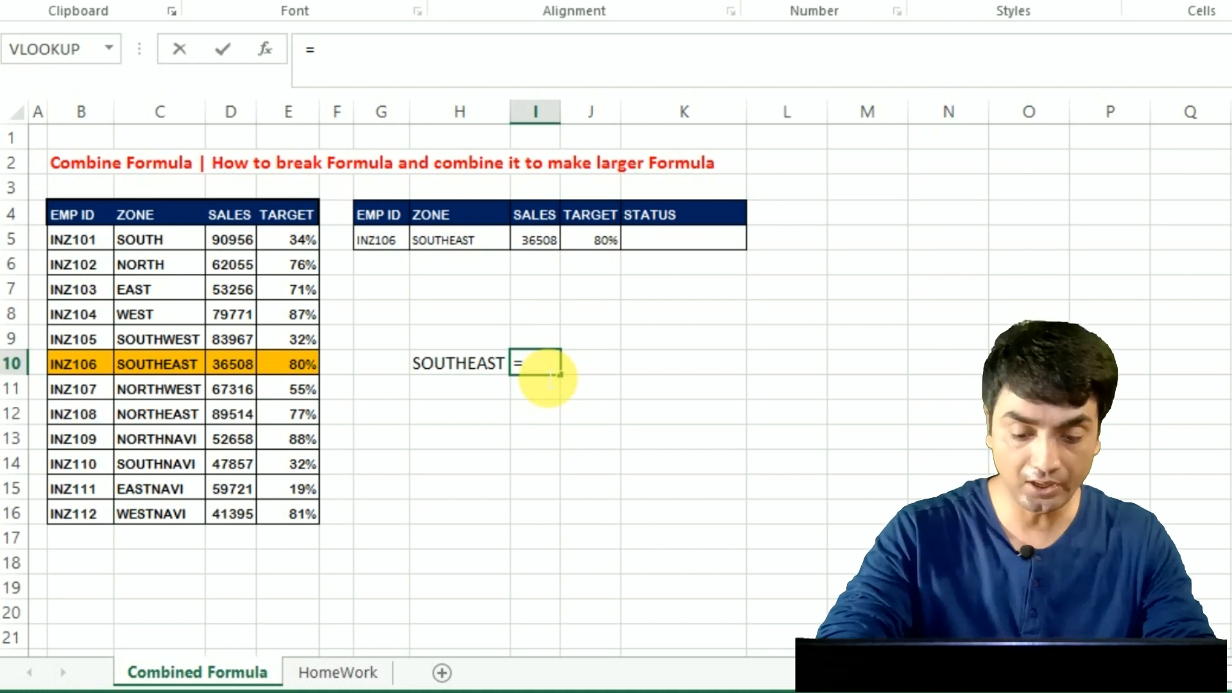
type("IF(")
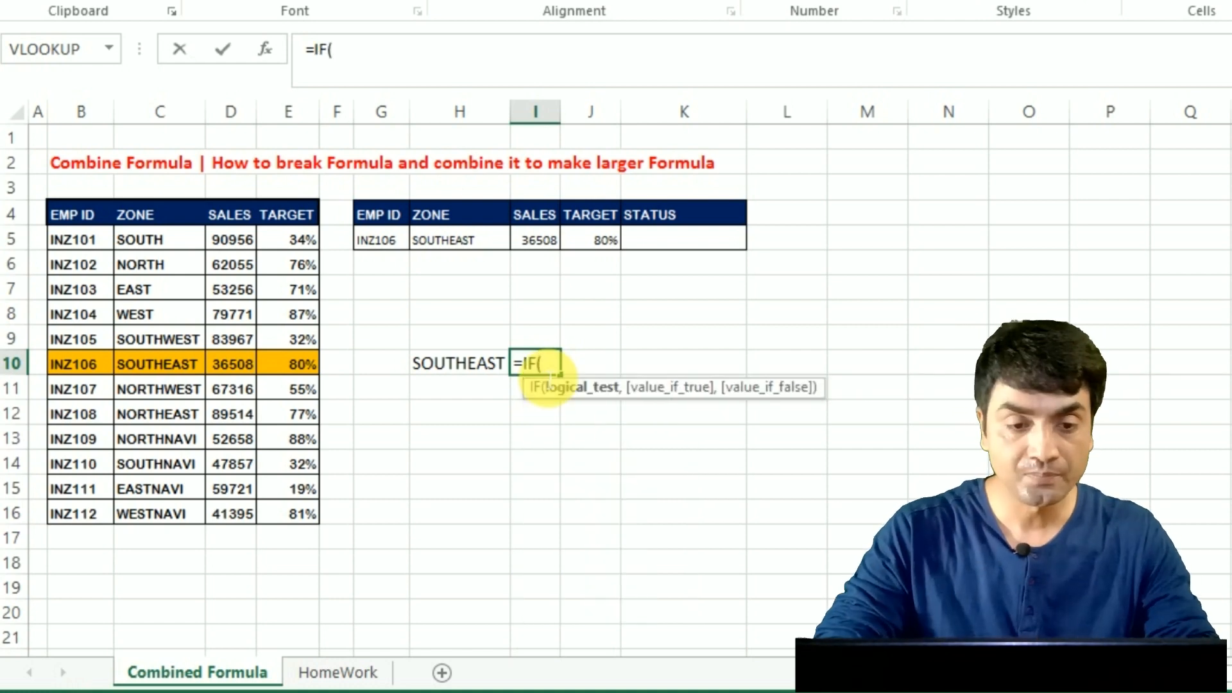
left_click(453, 375)
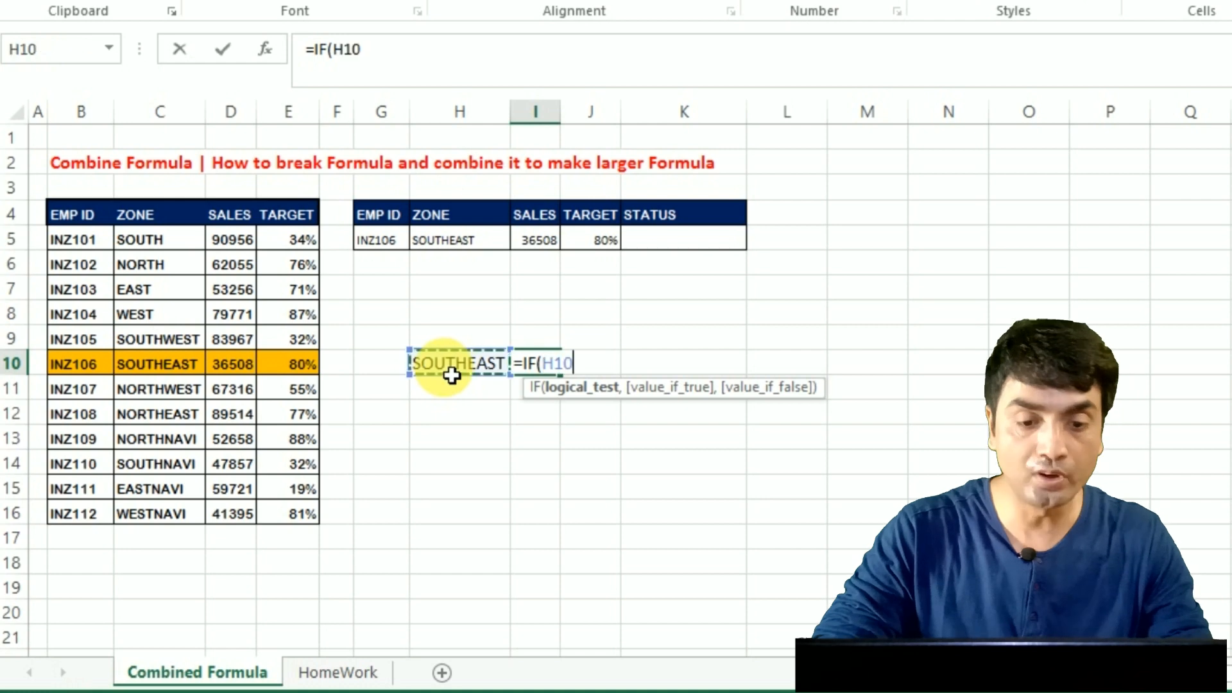
type("=\"SOUTH")
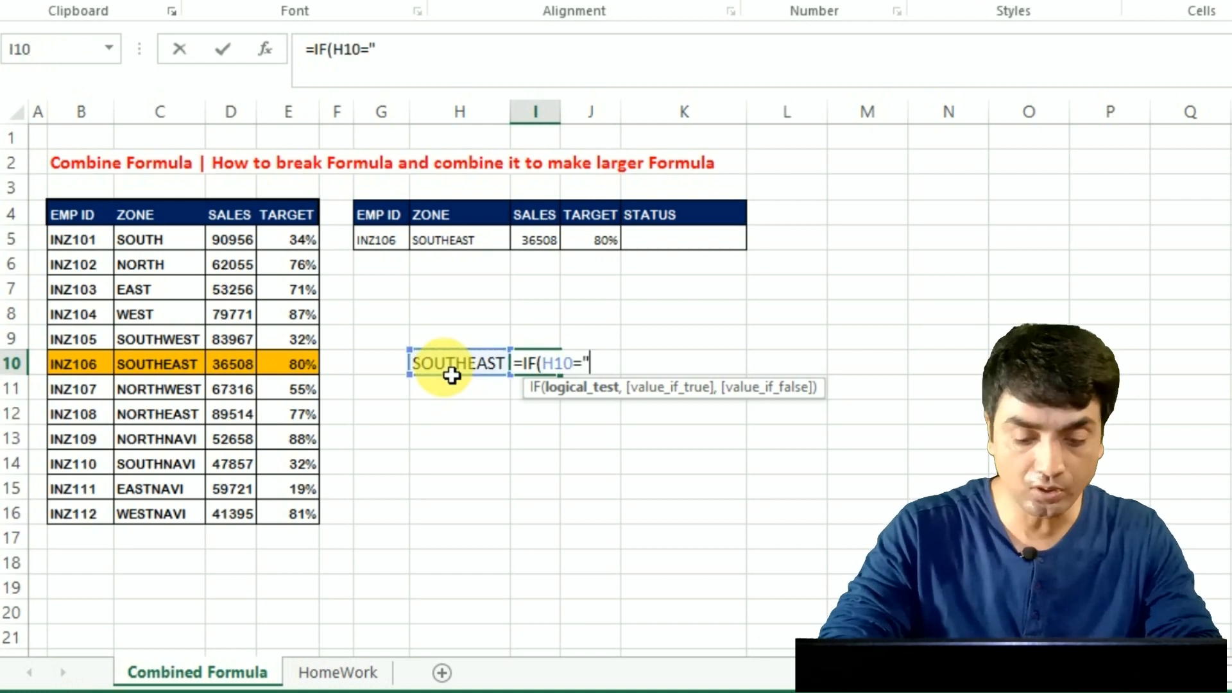
type("W")
key("BackSpace")
type("EAST\"")
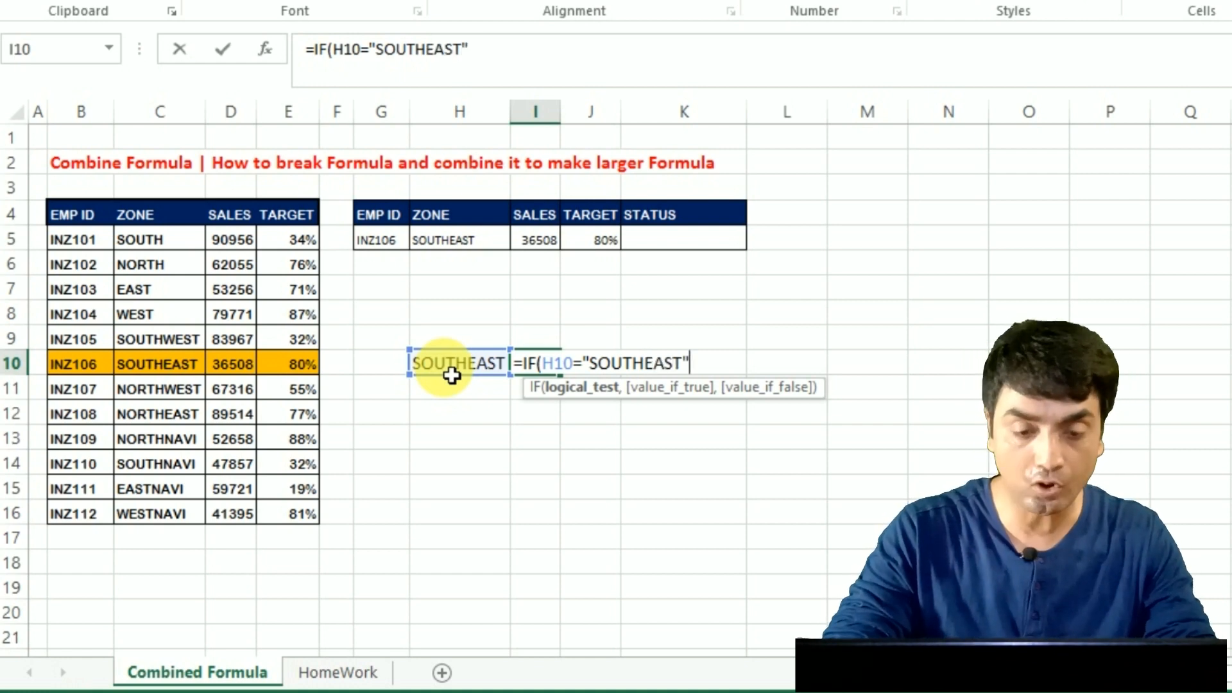
Step: Add VLOOKUP(H10,C5:D16,2,0) as the value if true in the I10 formula
type(",VLOOKUP(")
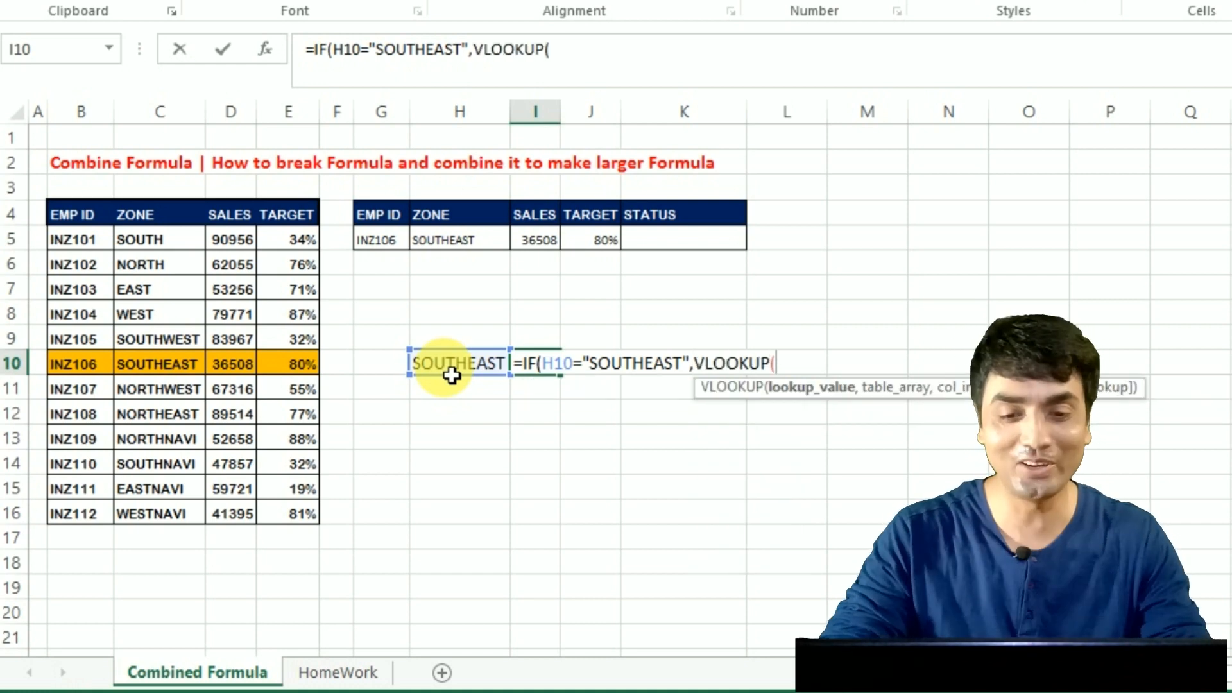
left_click(451, 369)
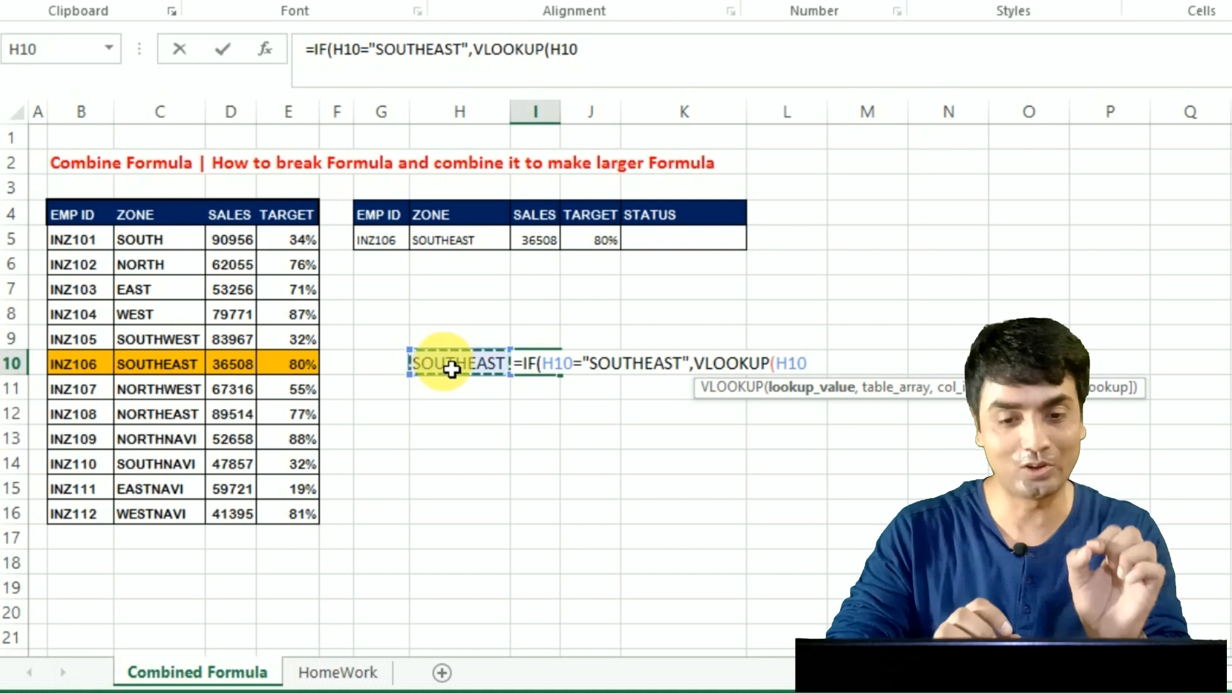
type(",")
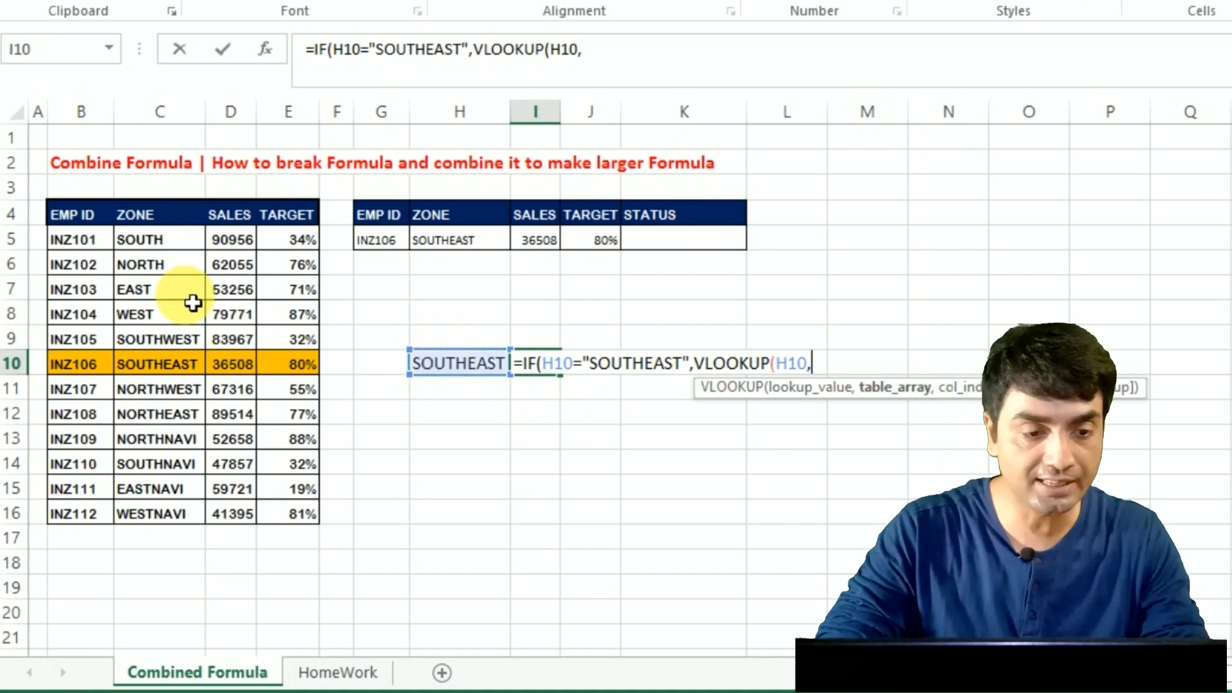
left_click_drag(144, 240, 228, 522)
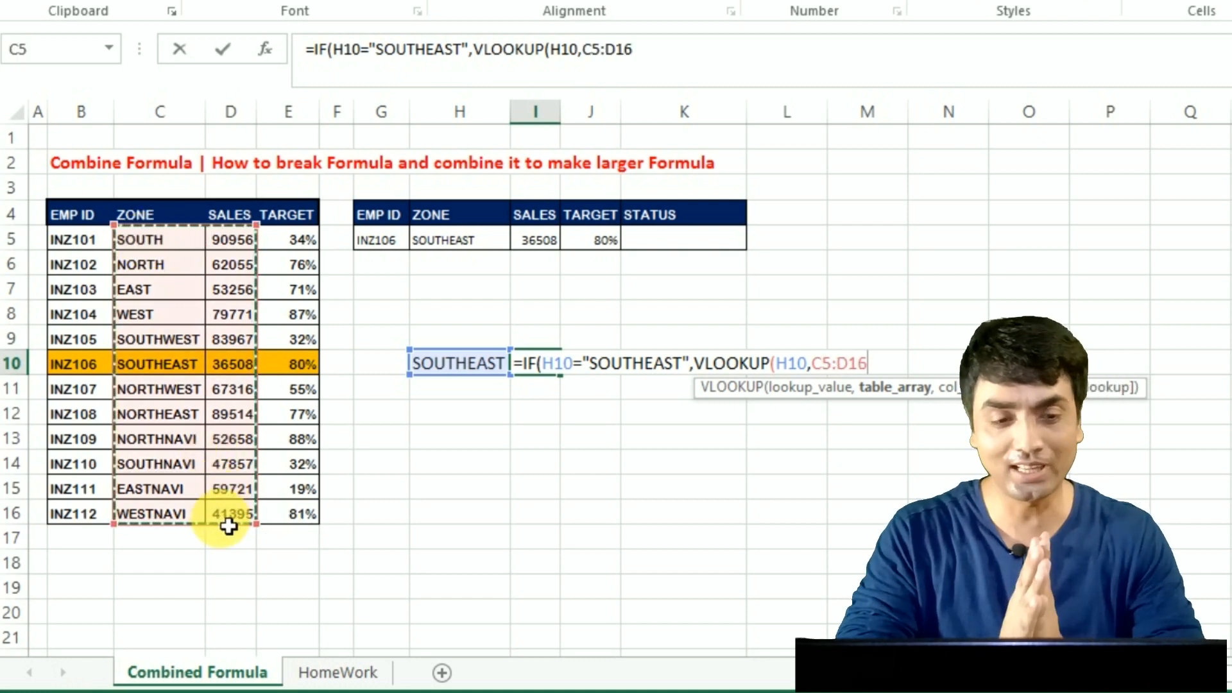
type(",2,0")
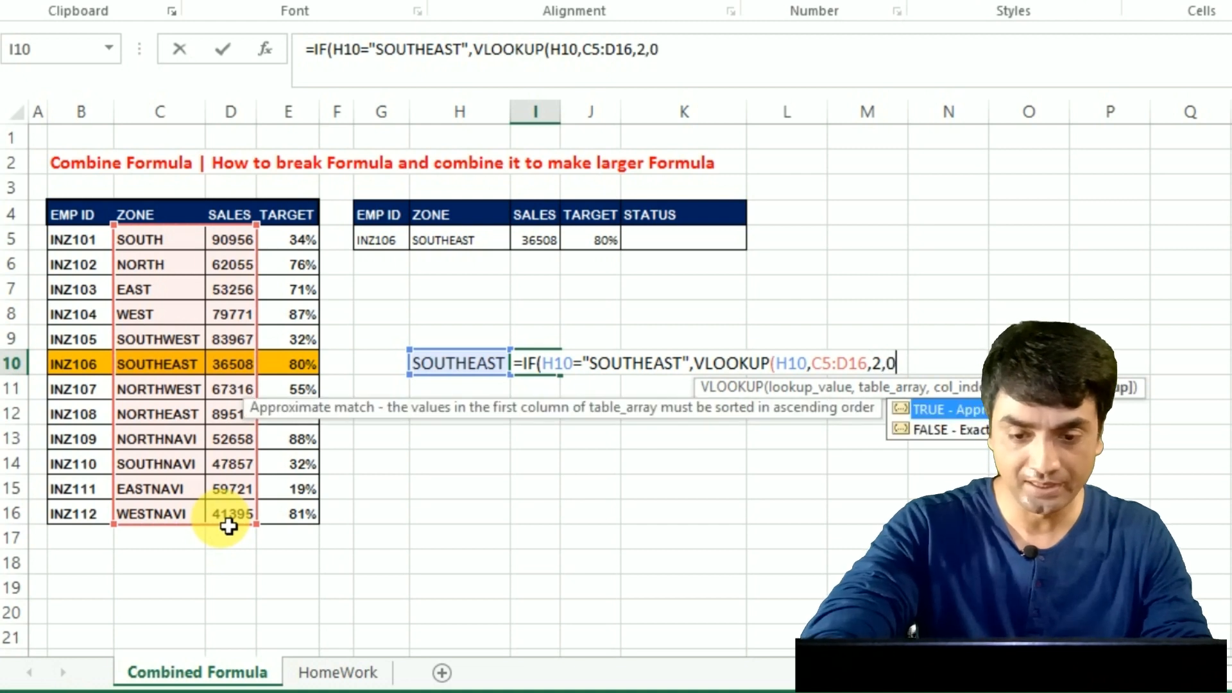
type("))")
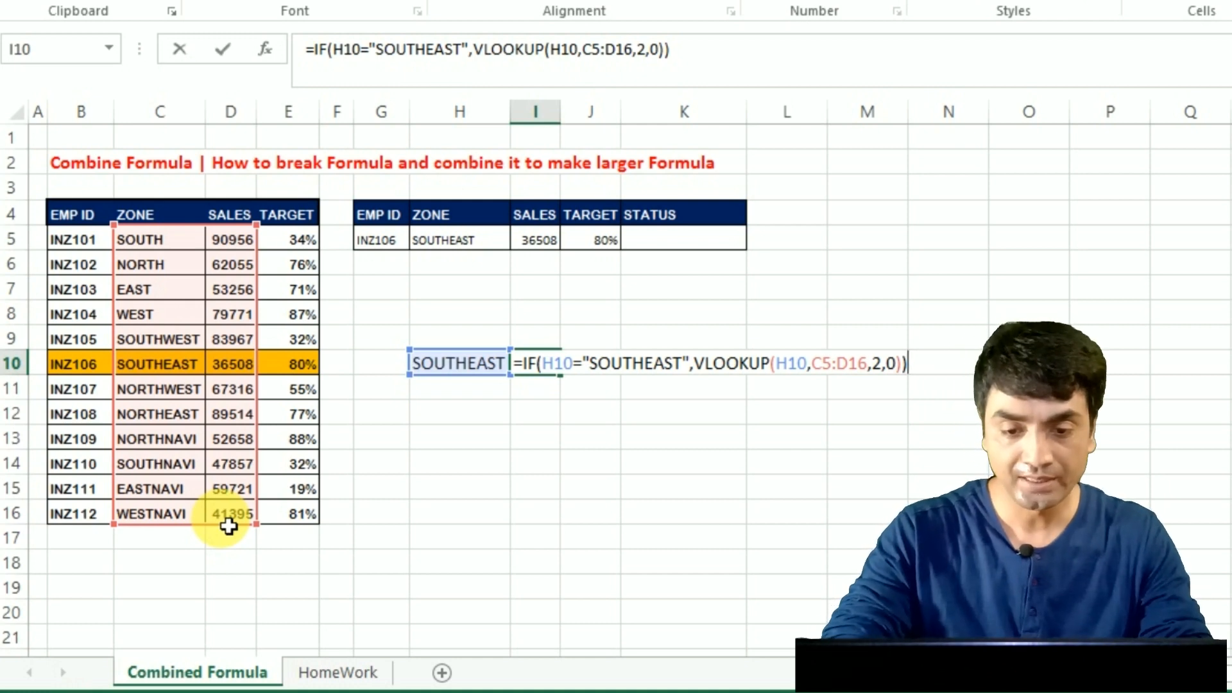
key("BackSpace")
key("BackSpace")
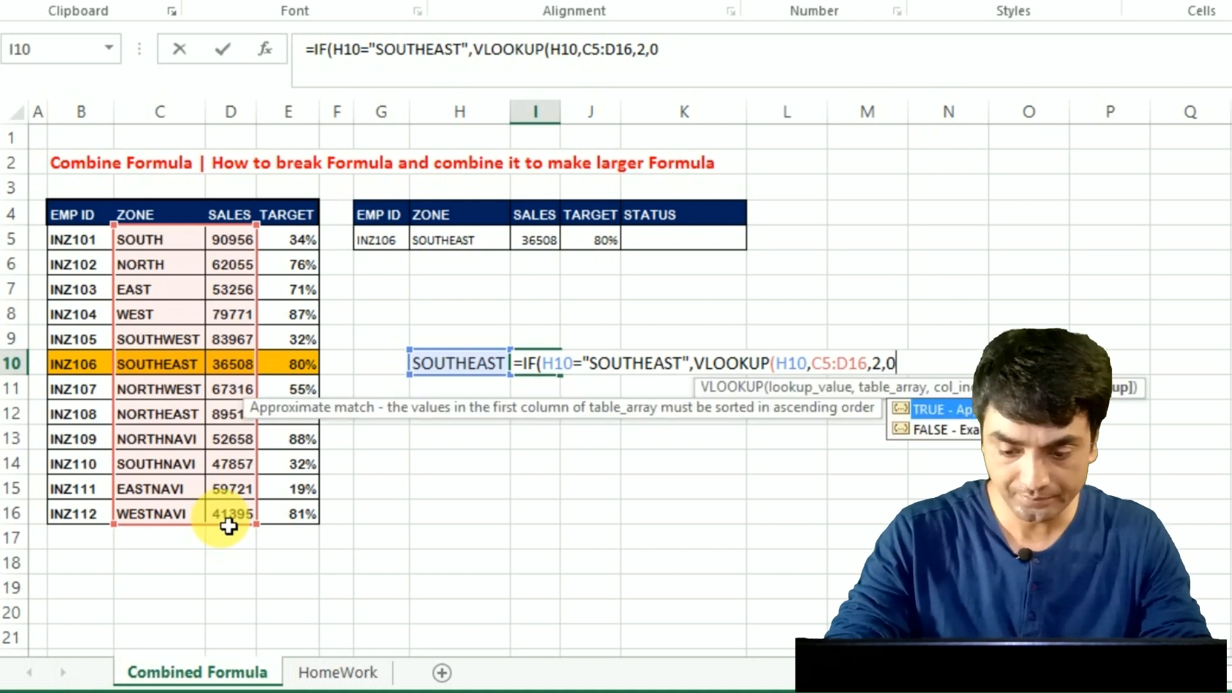
type("),")
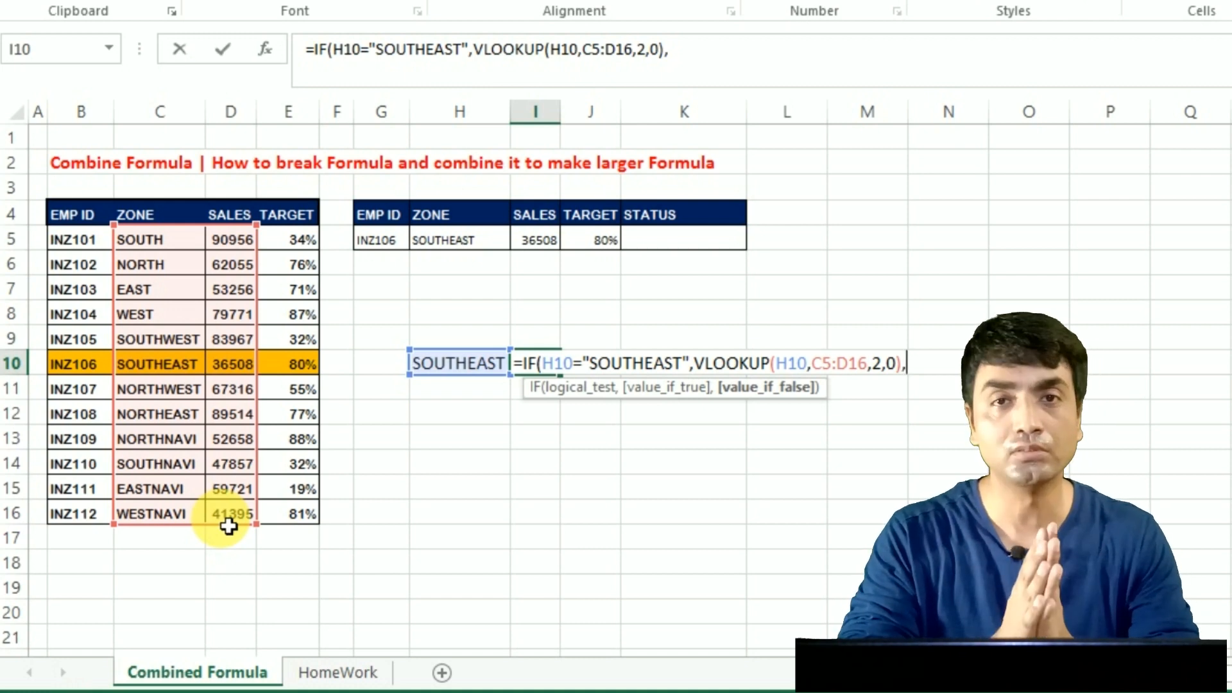
Step: Complete the I10 formula with "NO DATA FOUND" as the value if false and widen column I to 5.57
type("\"NO")
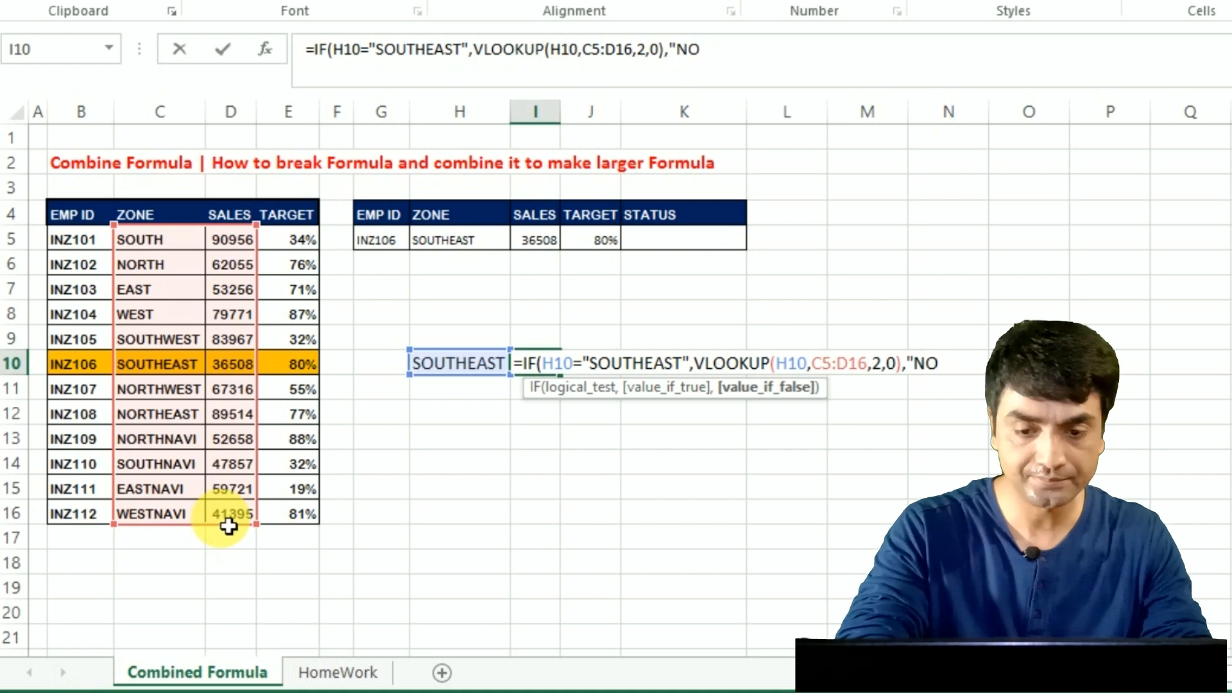
type(" DATA FOUND\")")
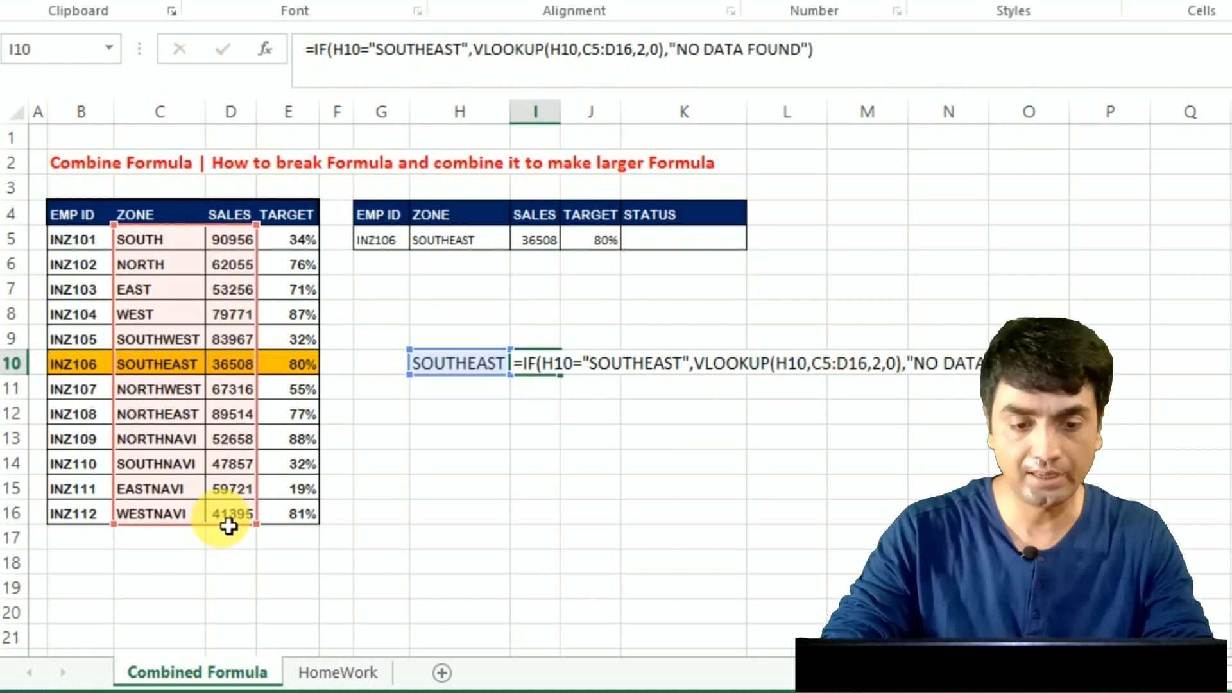
key("Return")
left_click_drag(561, 116, 570, 122)
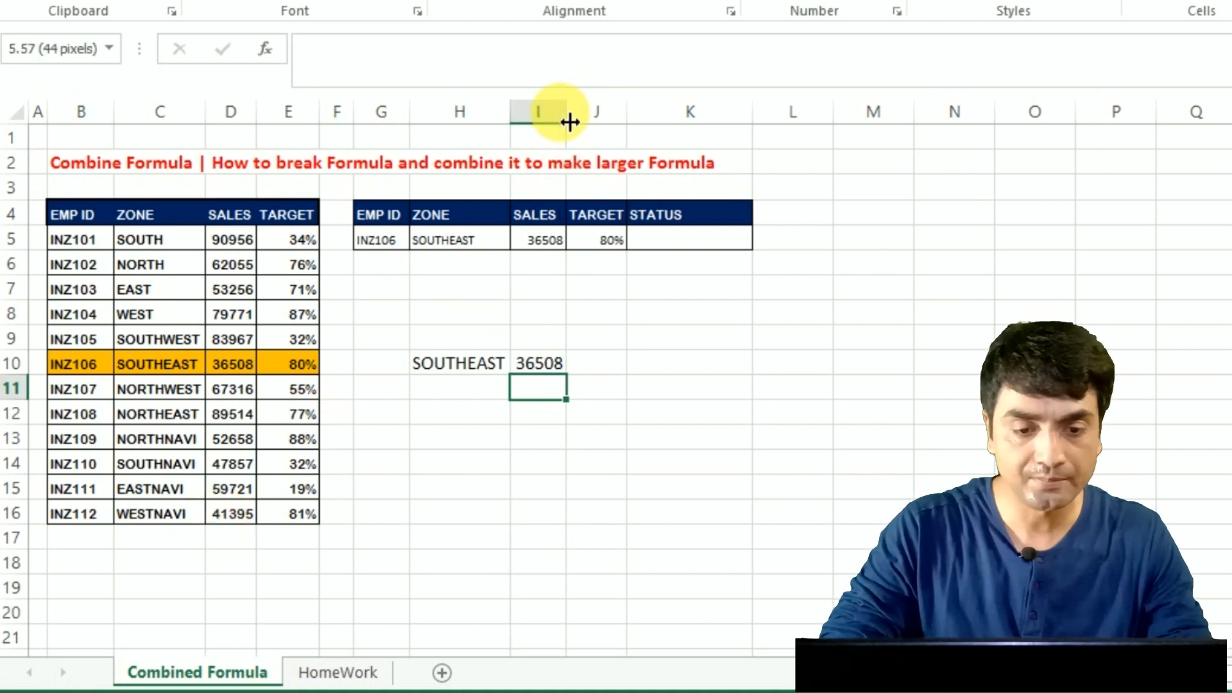
left_click(542, 367)
key("Right")
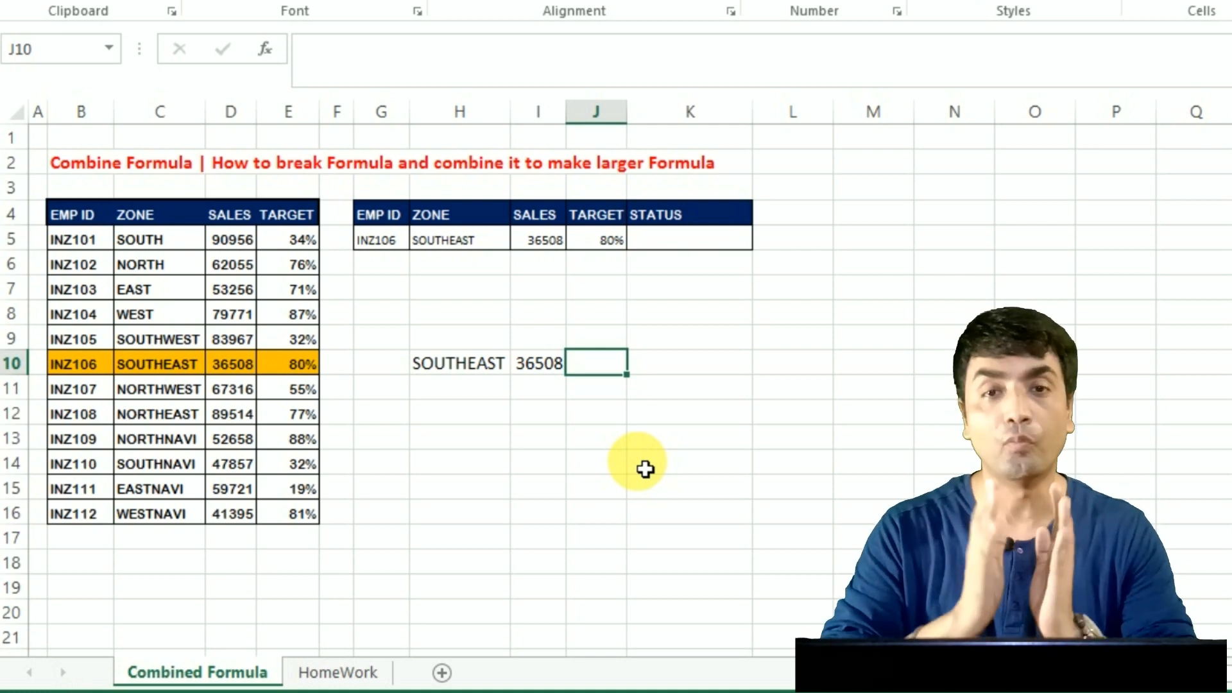
key("Left")
key("Right")
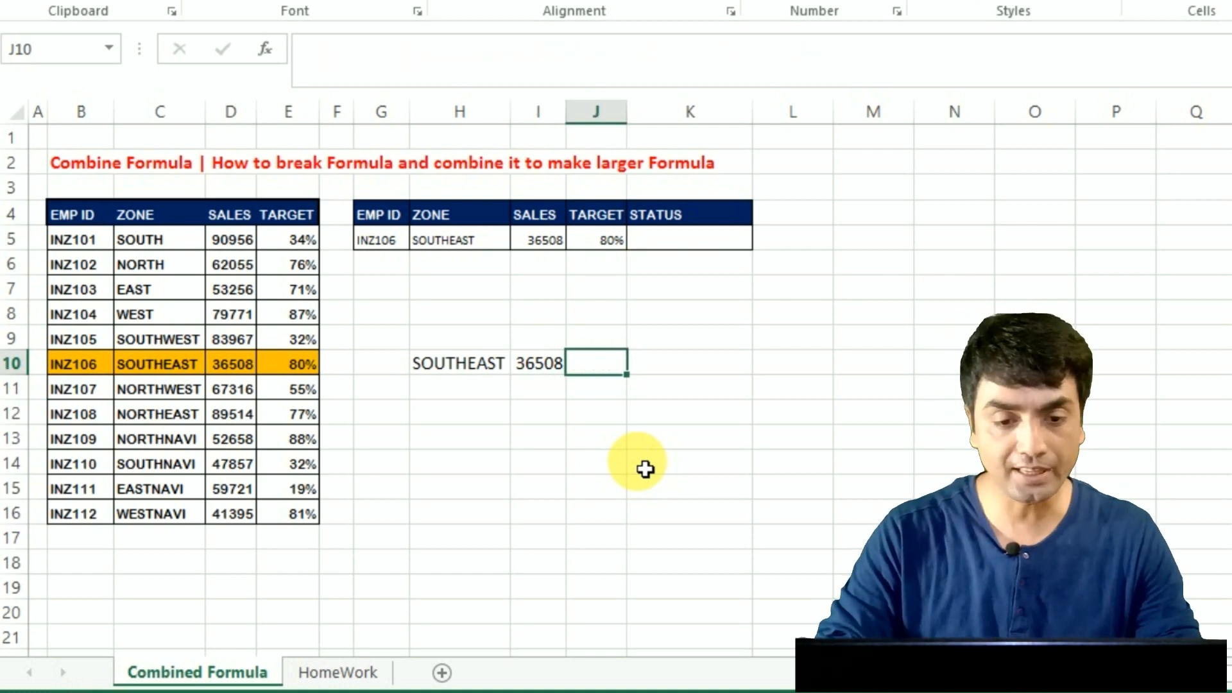
key("Up")
key("Up")
key("Up")
key("Up")
key("Left")
key("Up")
key("Down")
key("Down")
key("Down")
key("Down")
key("Down")
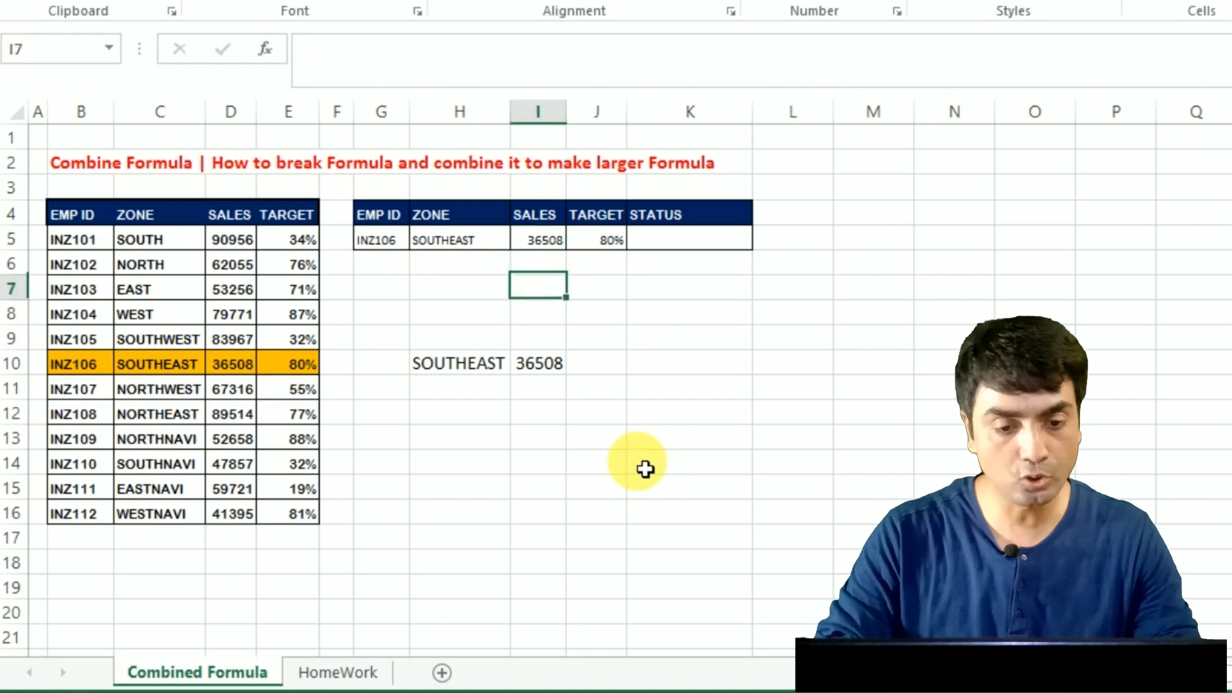
key("Right")
key("Up")
key("Up")
key("Up")
key("Up")
key("Up")
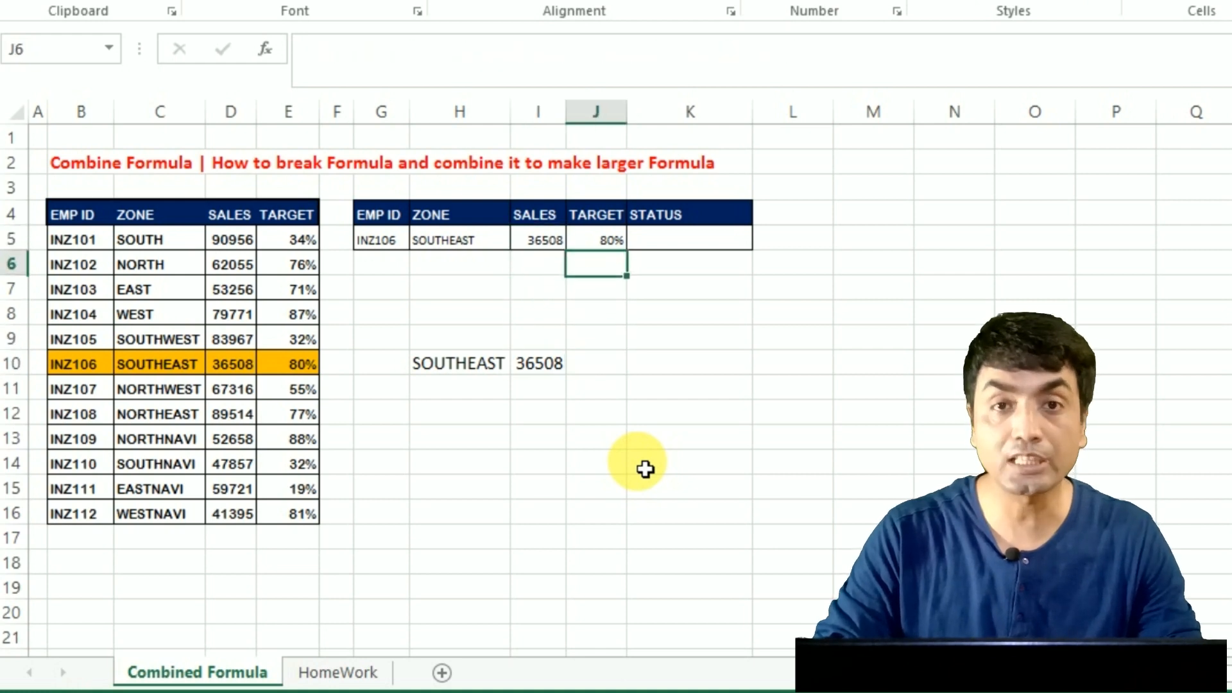
Step: Begin an IF formula in J10 that tests whether I10 equals 36508
key("Down")
key("Down")
key("Down")
key("Down")
key("Down")
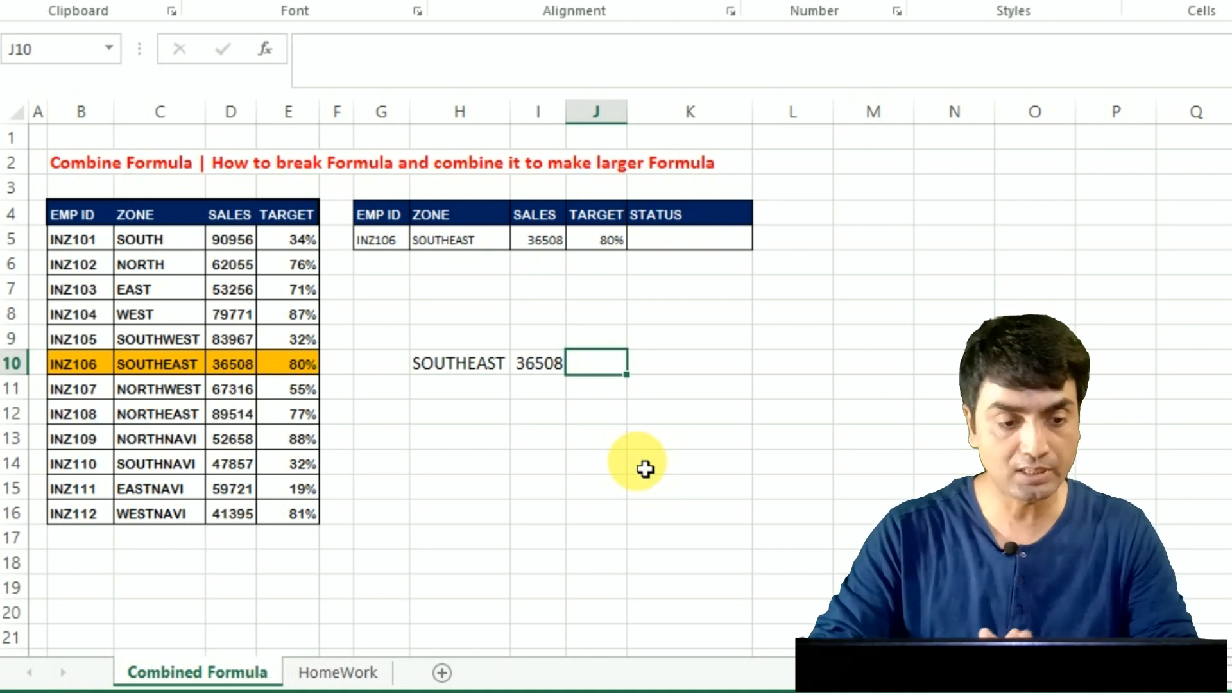
type("=IF(")
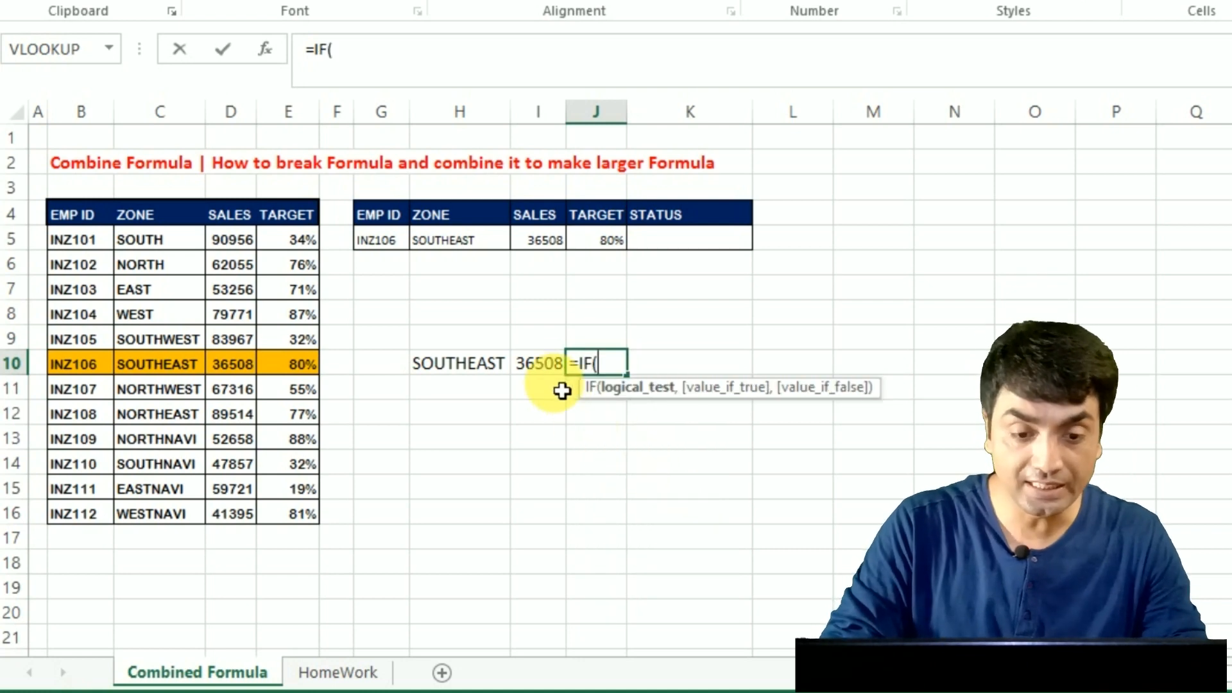
left_click(553, 373)
type("=")
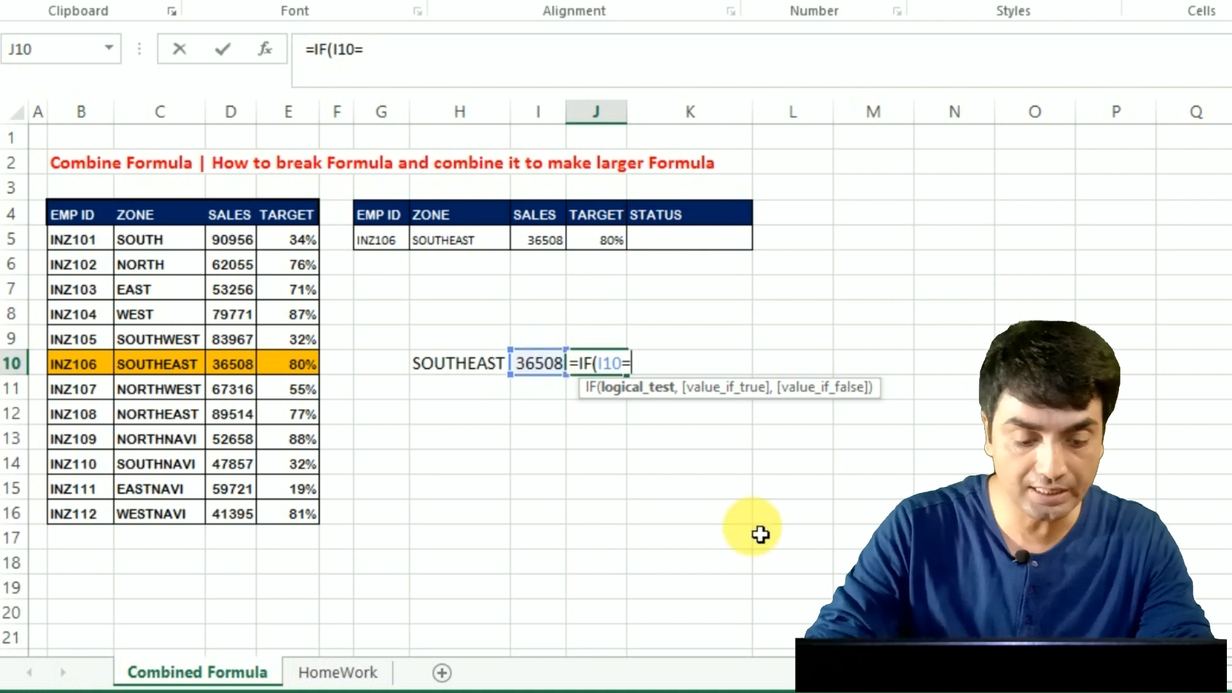
type("36508")
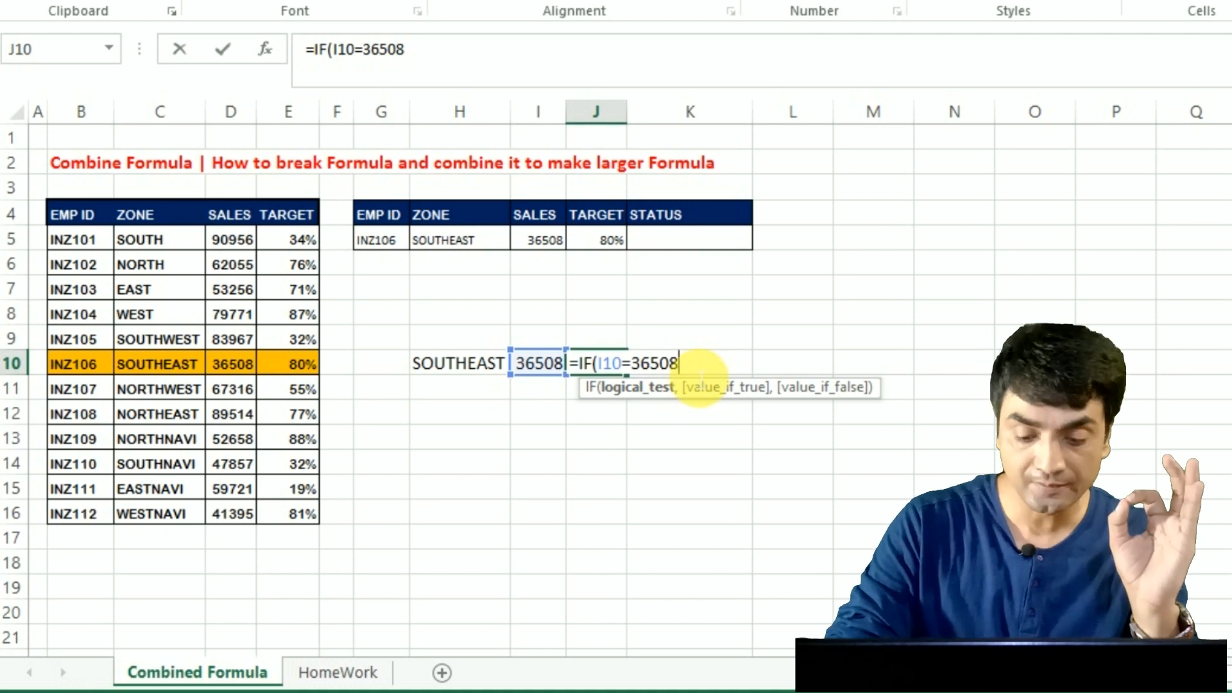
Step: Complete the J10 formula with VLOOKUP(I10,D5:E16,2,0) as the value if true
type(",VLO")
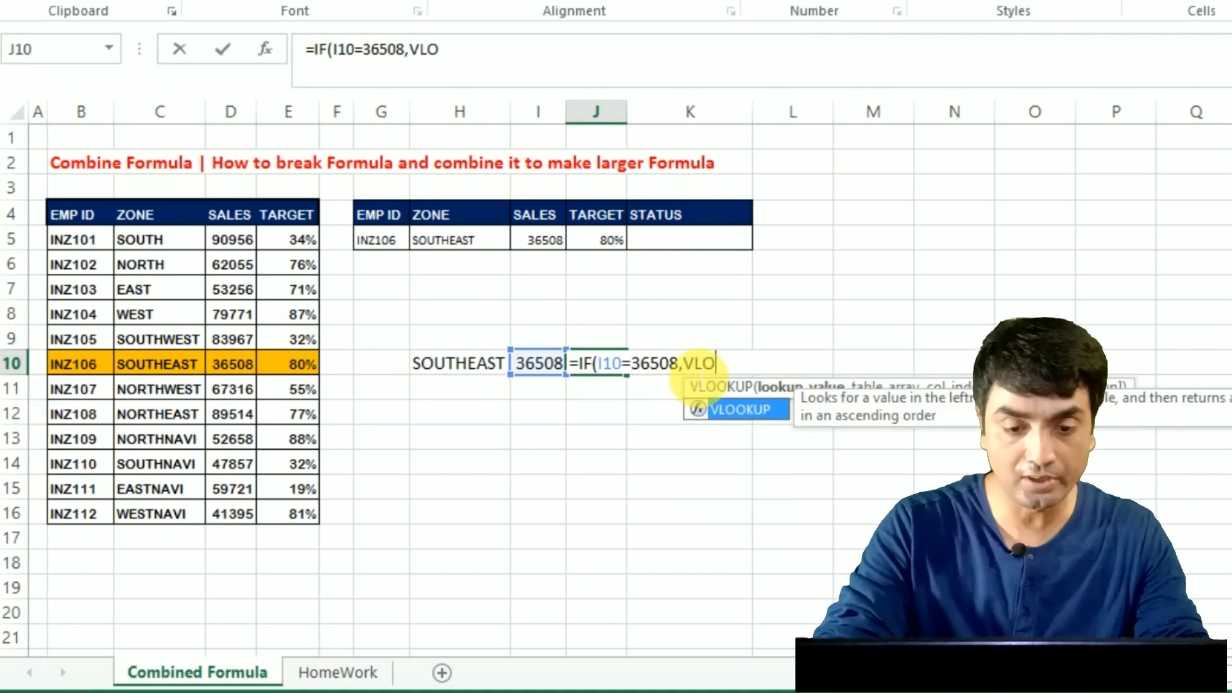
key("Tab")
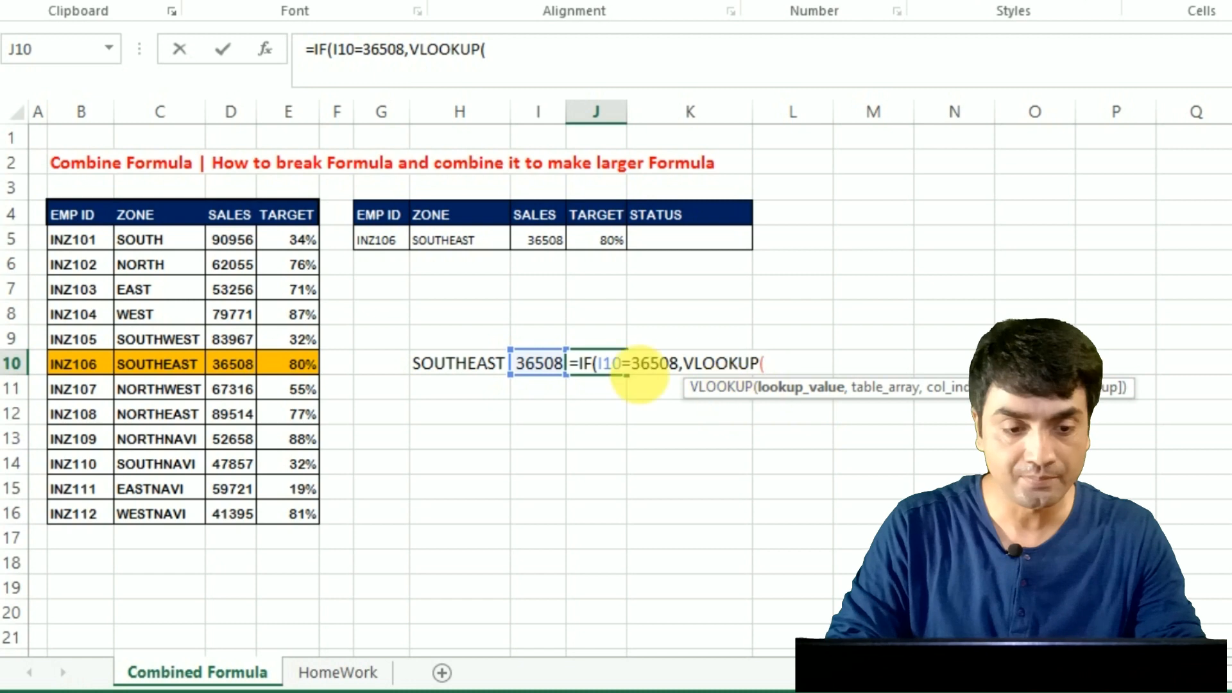
left_click(546, 370)
type(",")
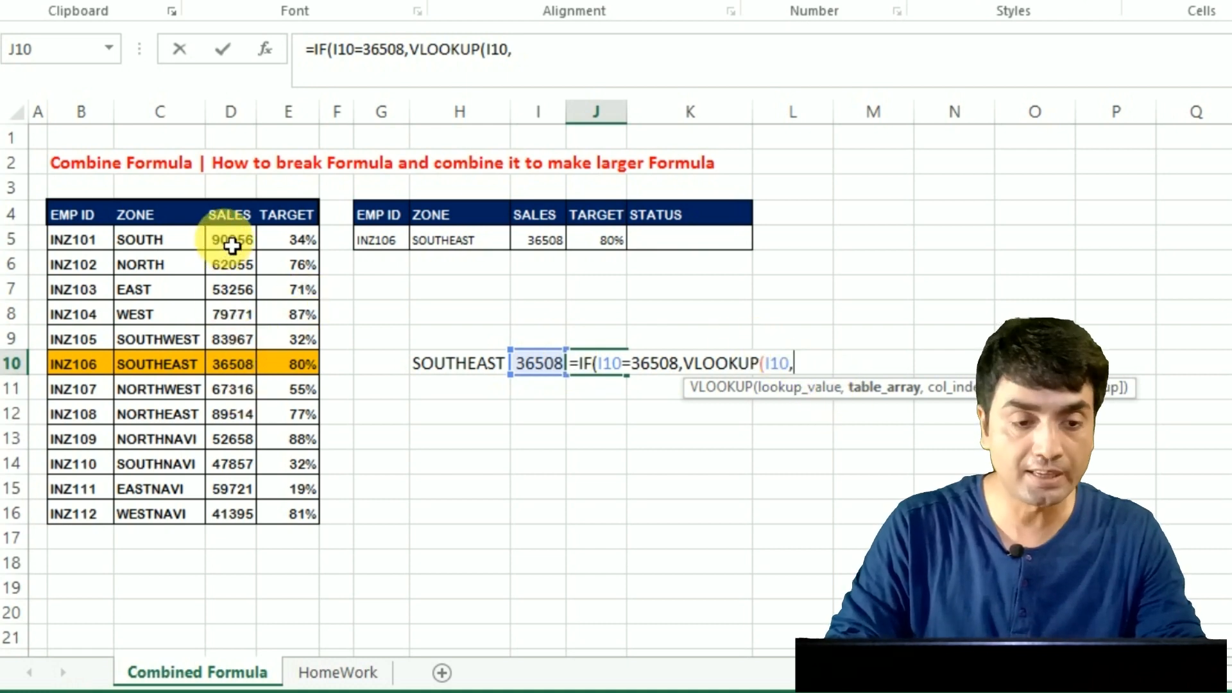
left_click_drag(233, 247, 296, 523)
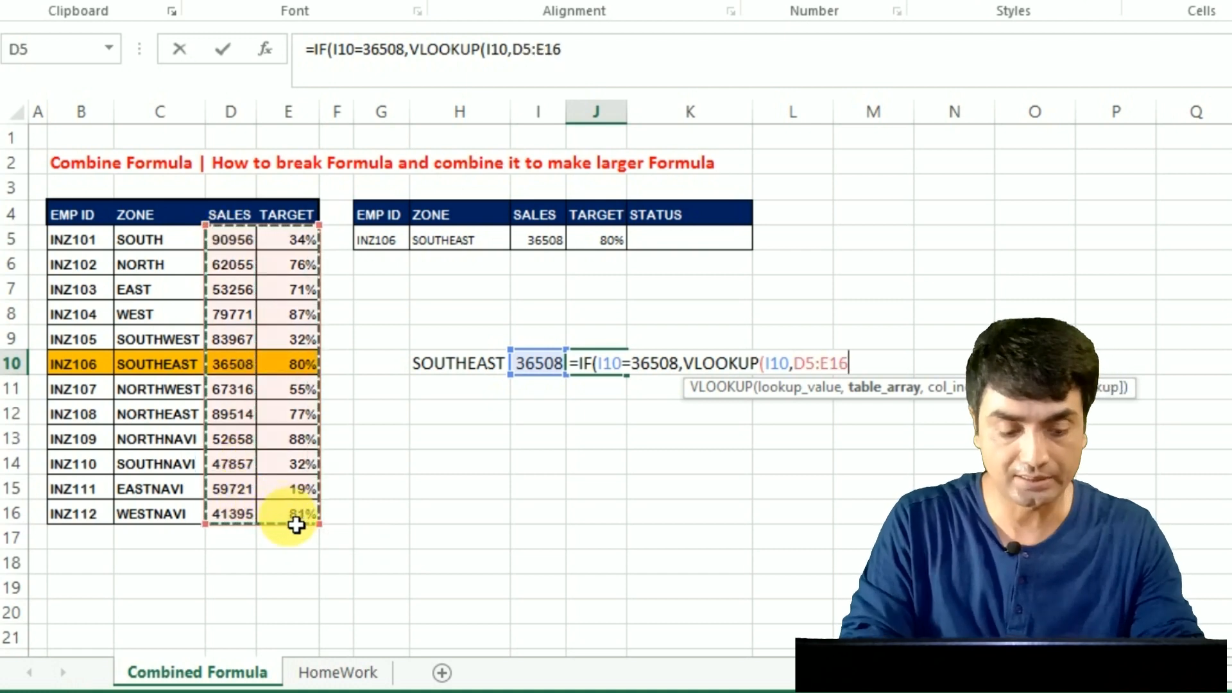
type(",")
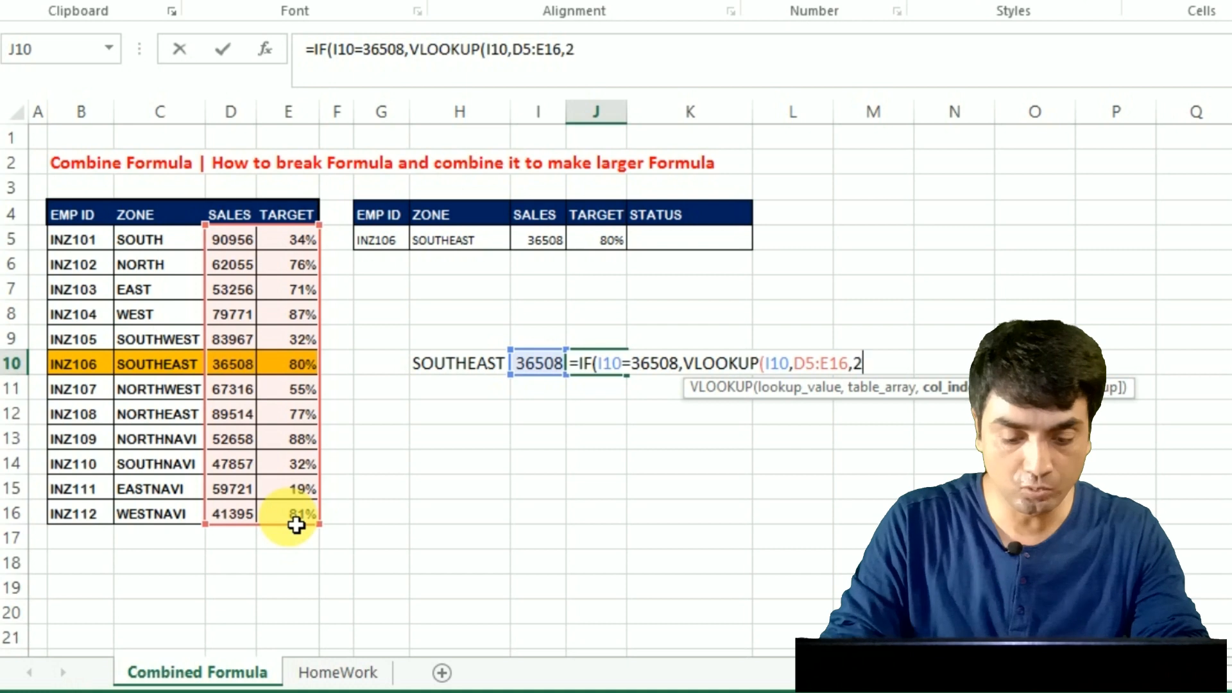
type("2,0)")
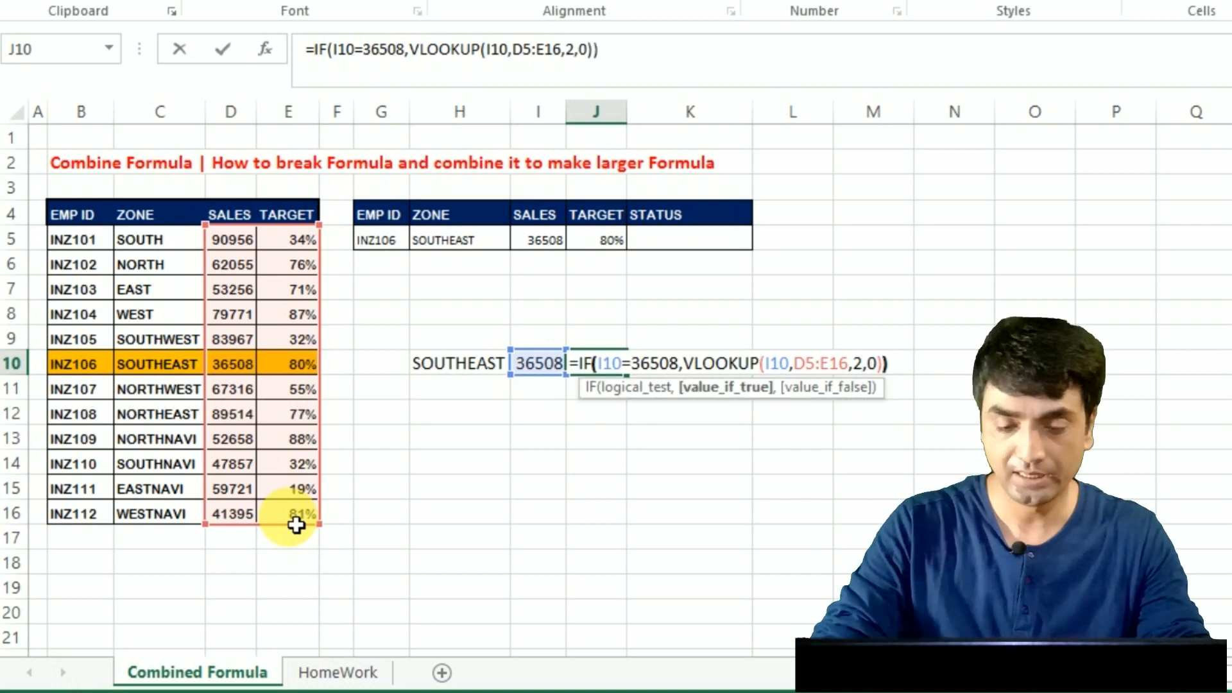
key("Return")
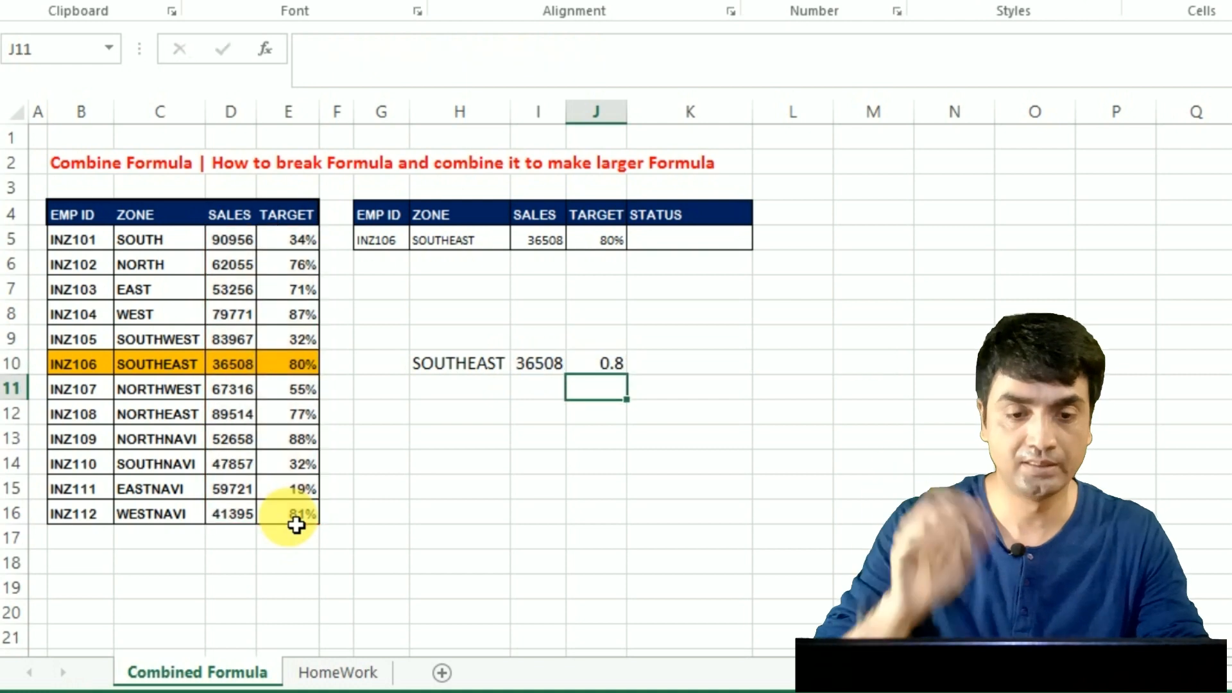
Step: Begin an IF formula in K10 that tests whether J10 equals 0.8
key("Up")
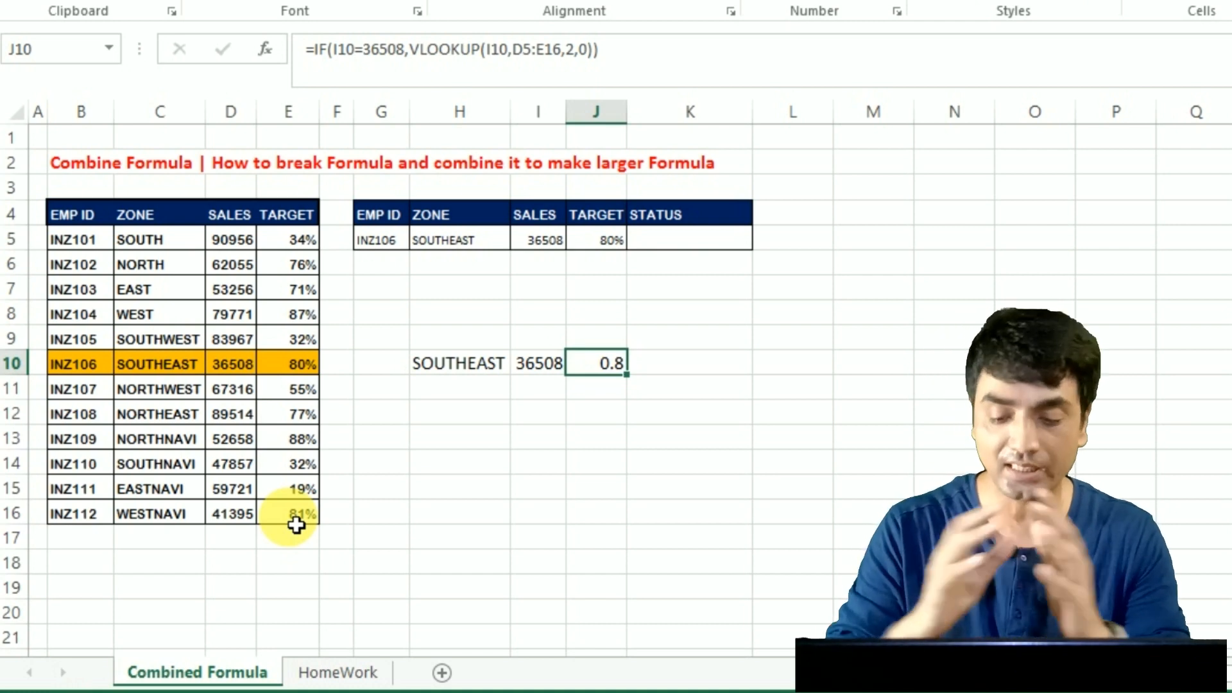
key("Right")
type("=")
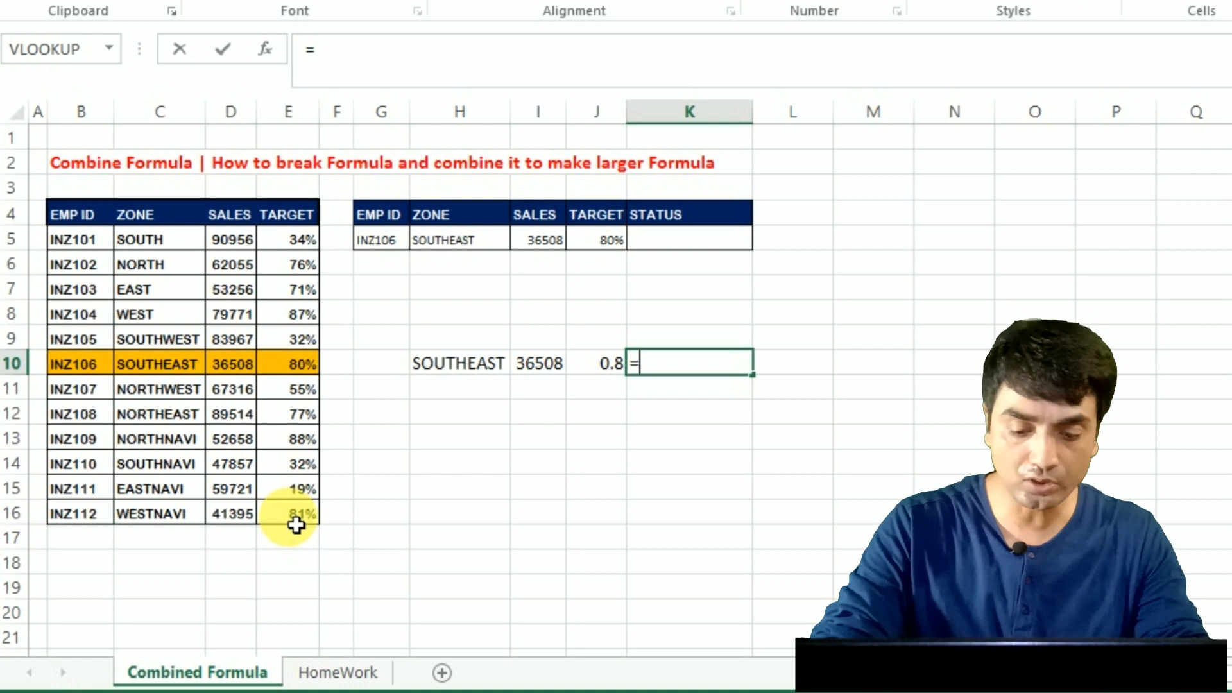
type("IF(")
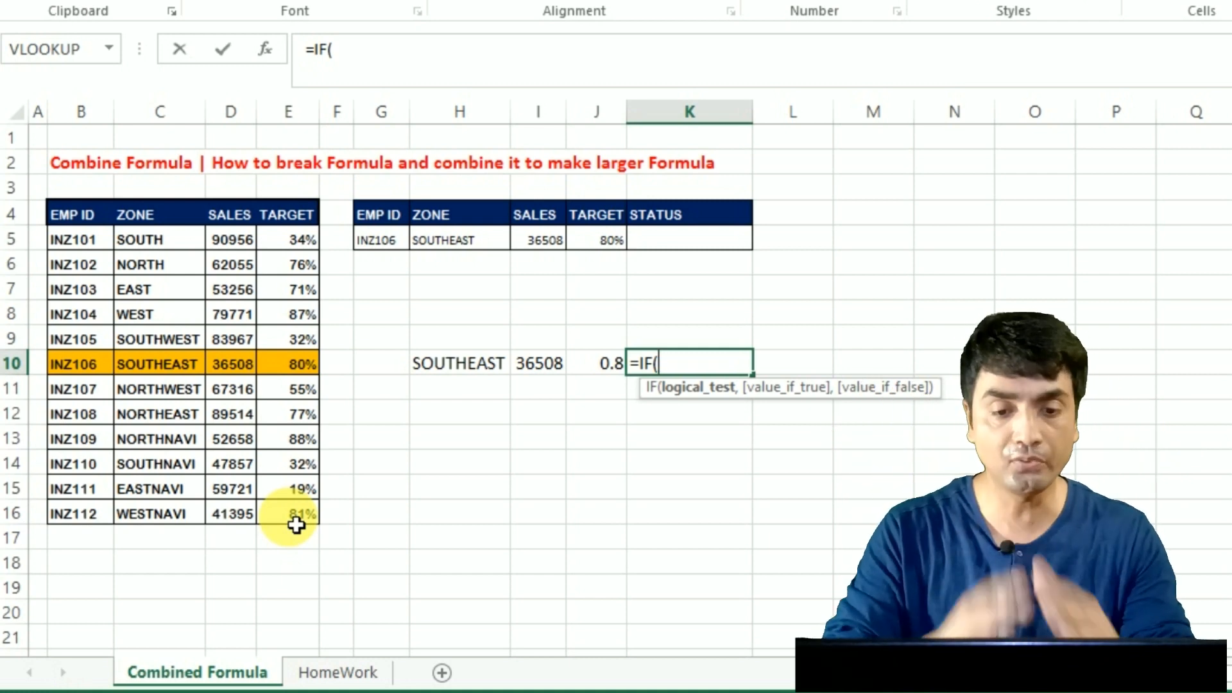
left_click(611, 379)
type("=0.8")
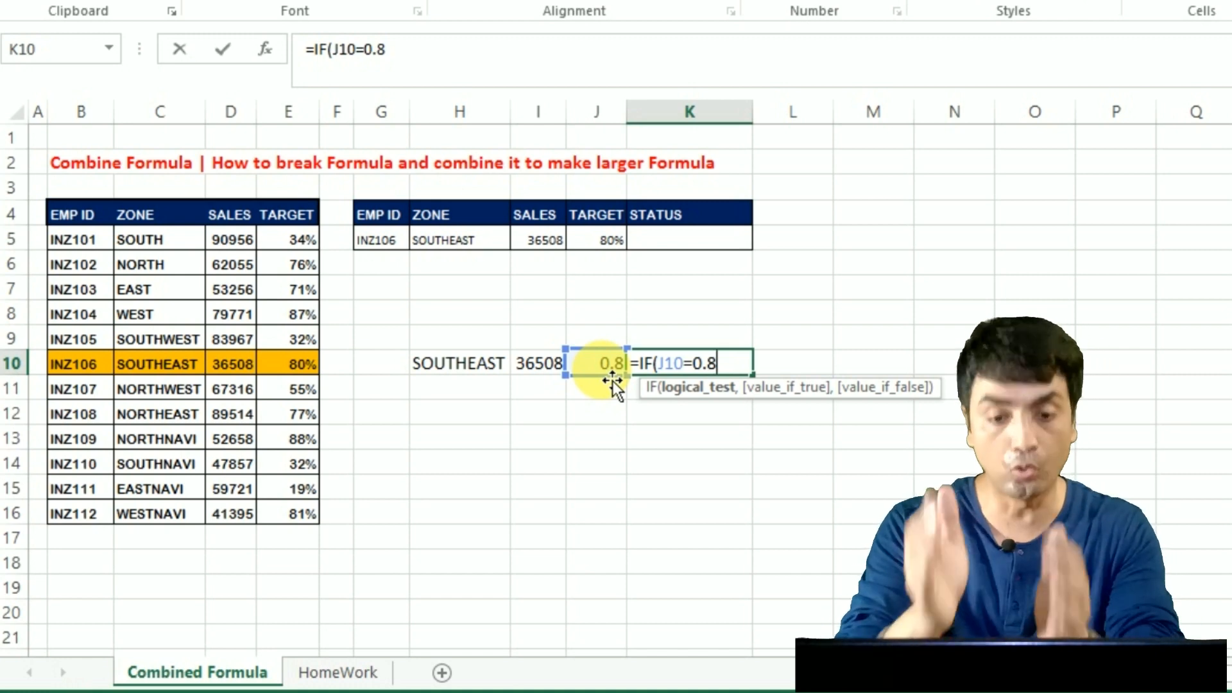
type(",")
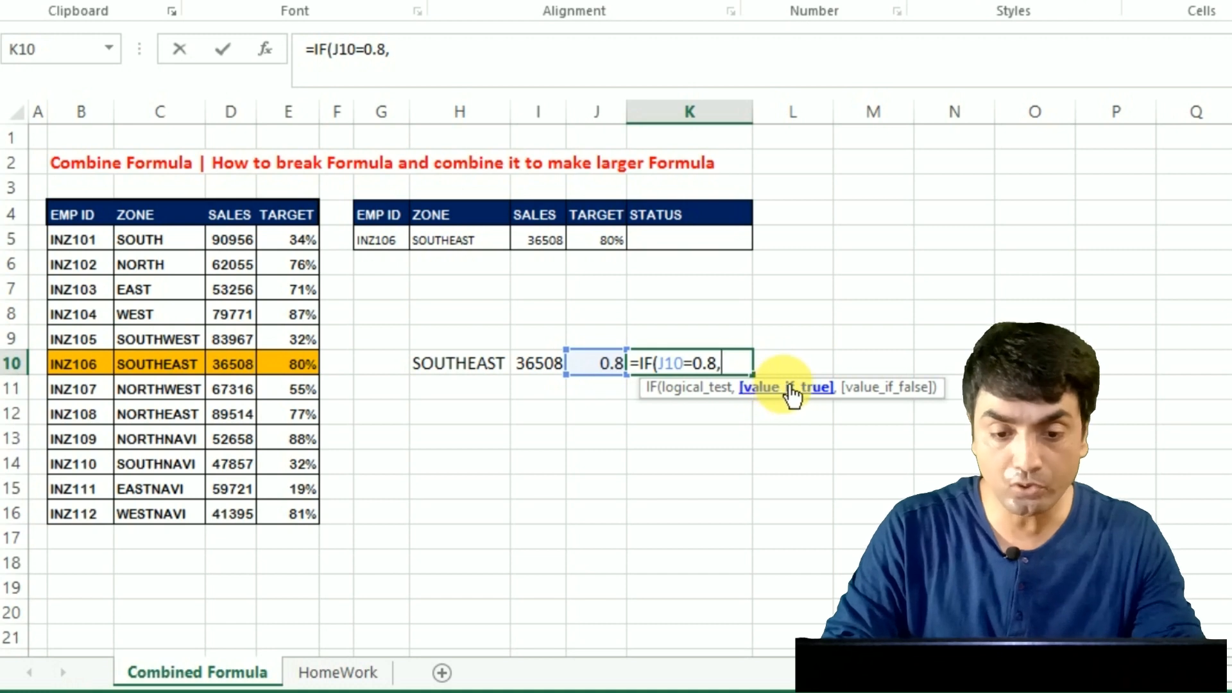
Step: Complete the K10 formula with "ACHIEVER" as the value if true and "NOT MET QUOTA" as the value if false
type("\"AC")
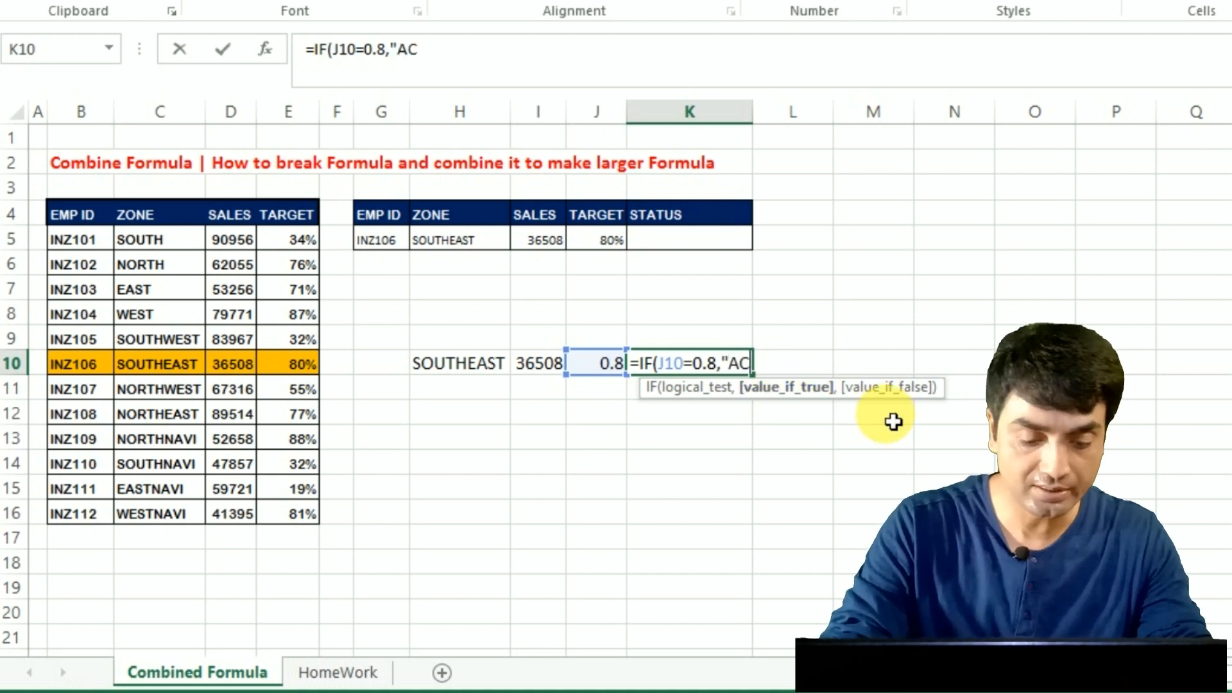
type("HIEVER")
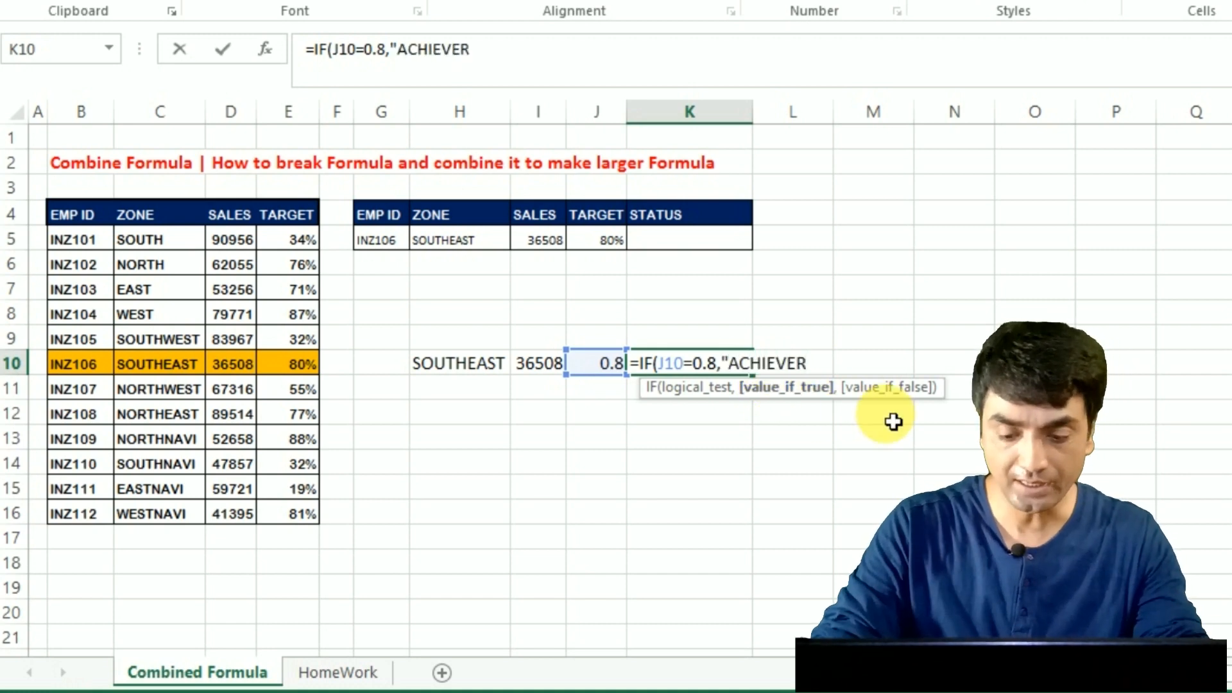
type("\",")
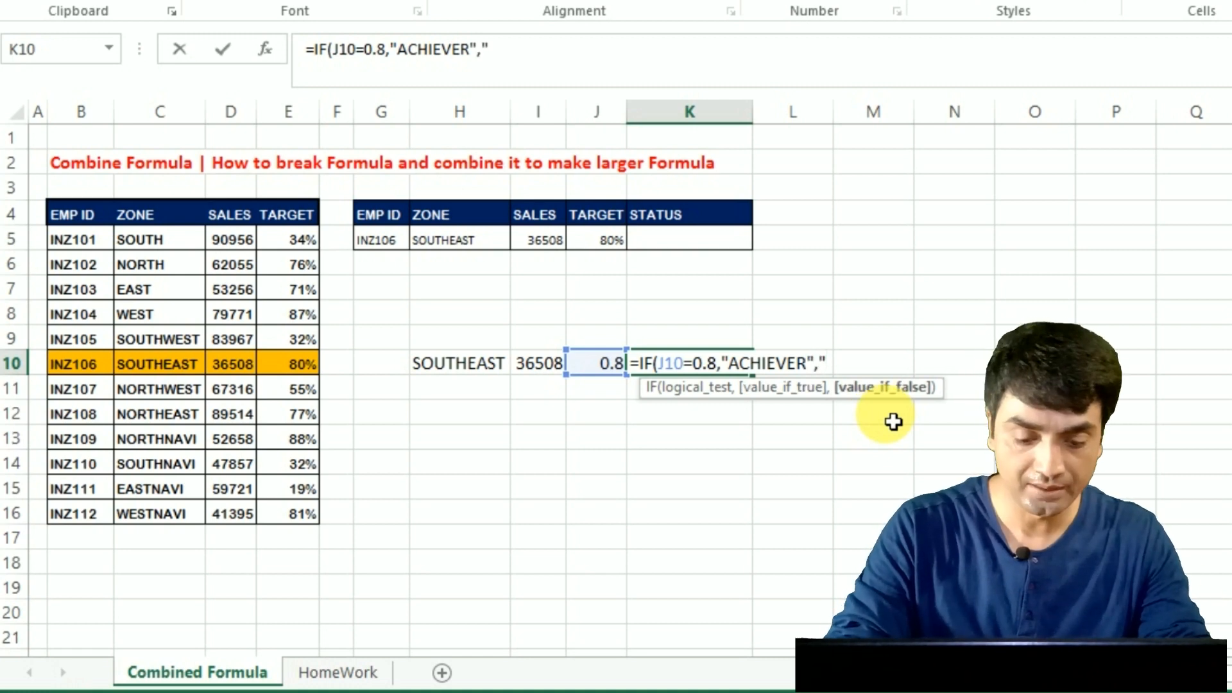
type("\"NOT MET QUOTA\"")
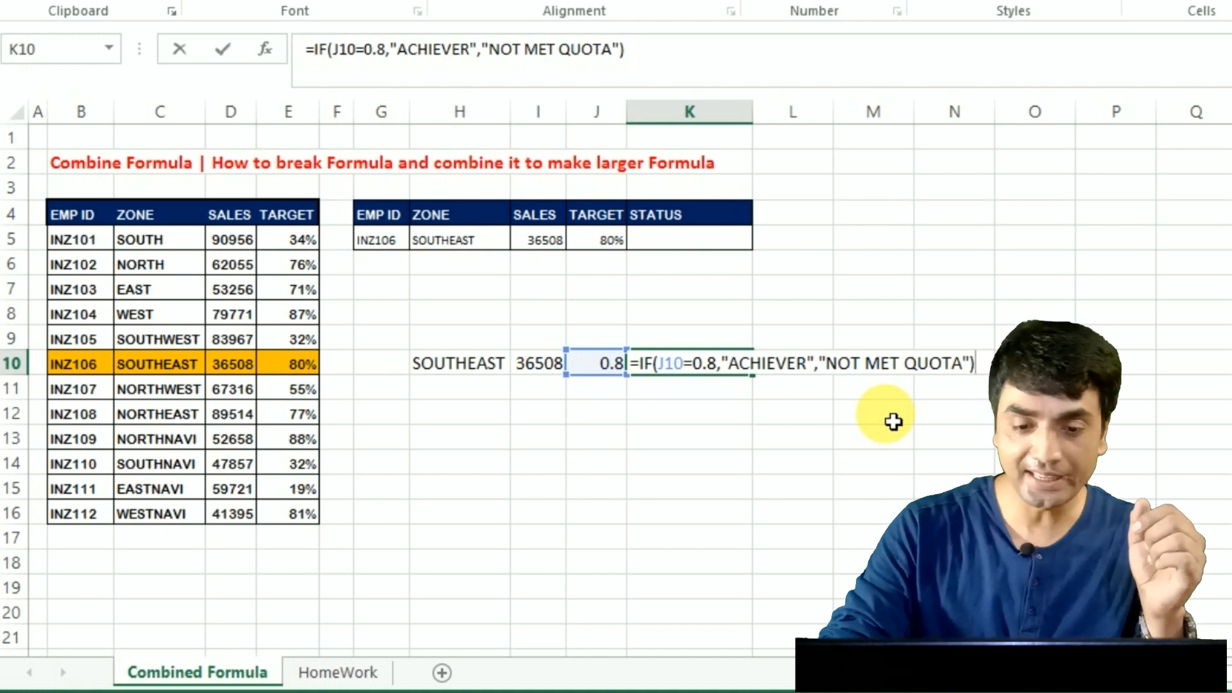
key("Return")
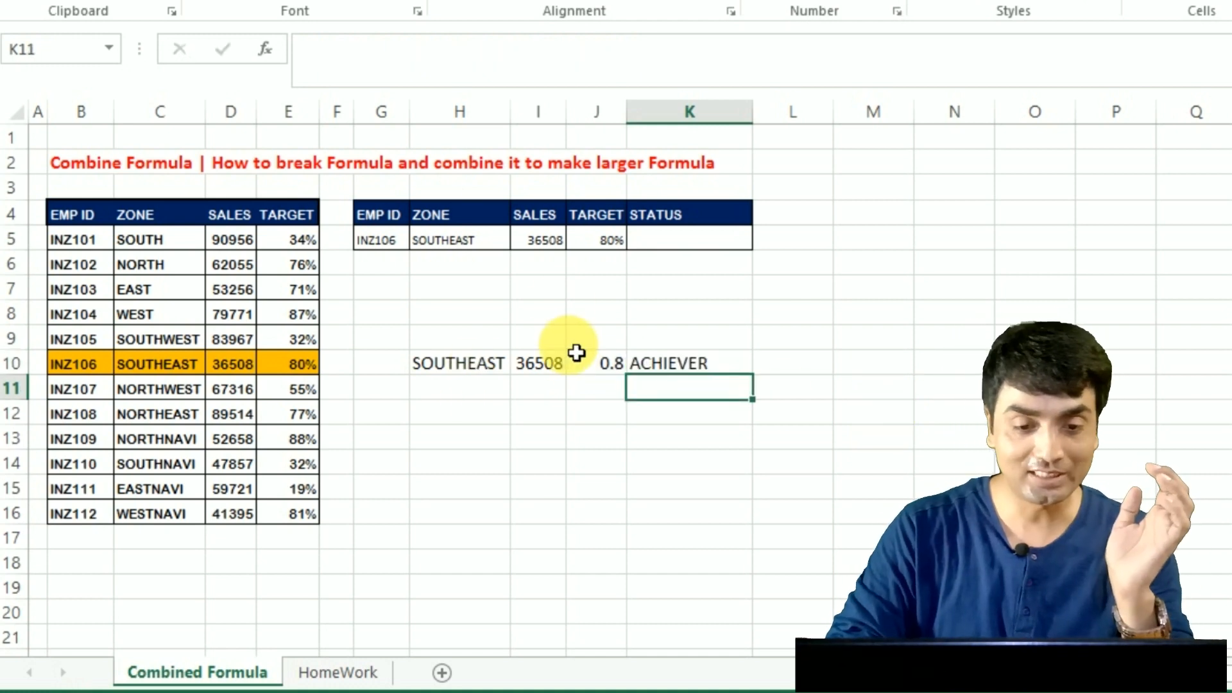
Step: Review the formulas in H10 through K10, checking which cell the logical test in K10 refers to
left_click(489, 366)
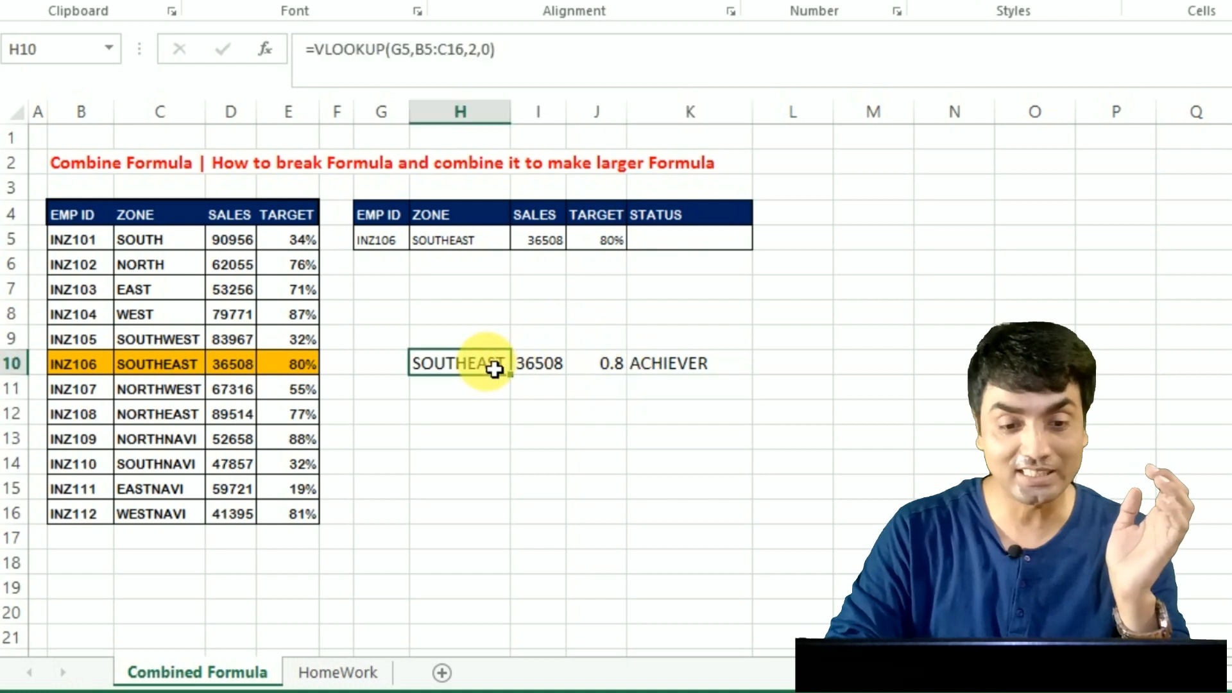
left_click(559, 367)
left_click(604, 370)
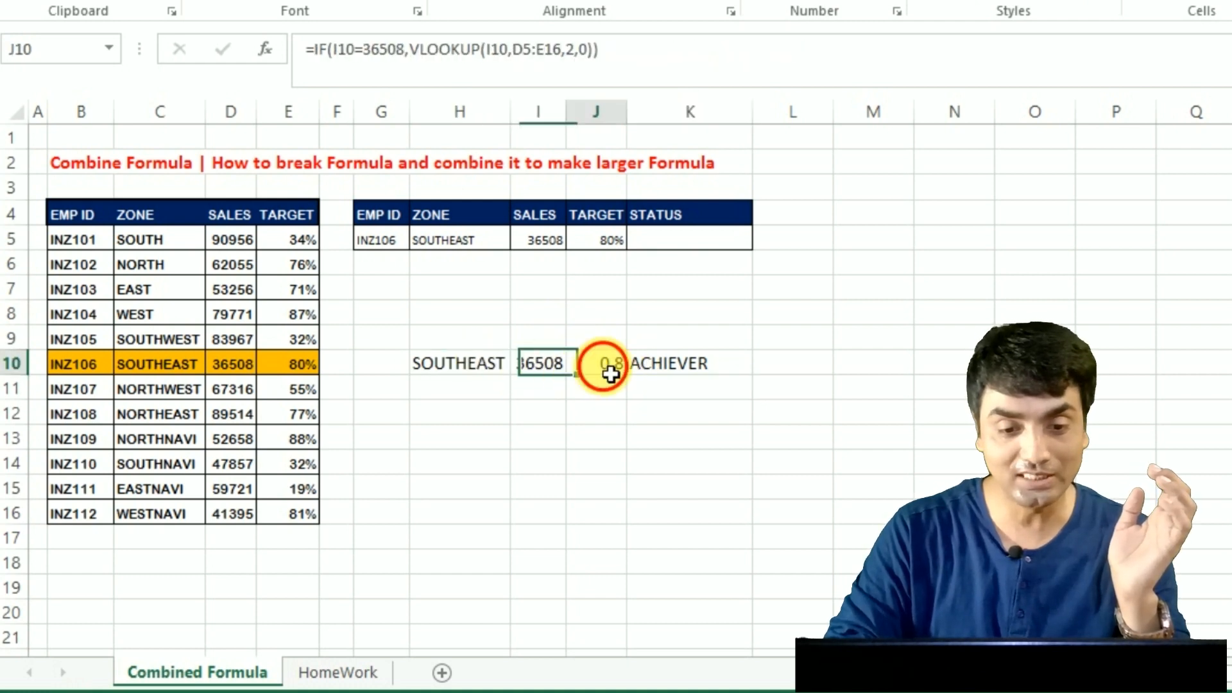
left_click(658, 378)
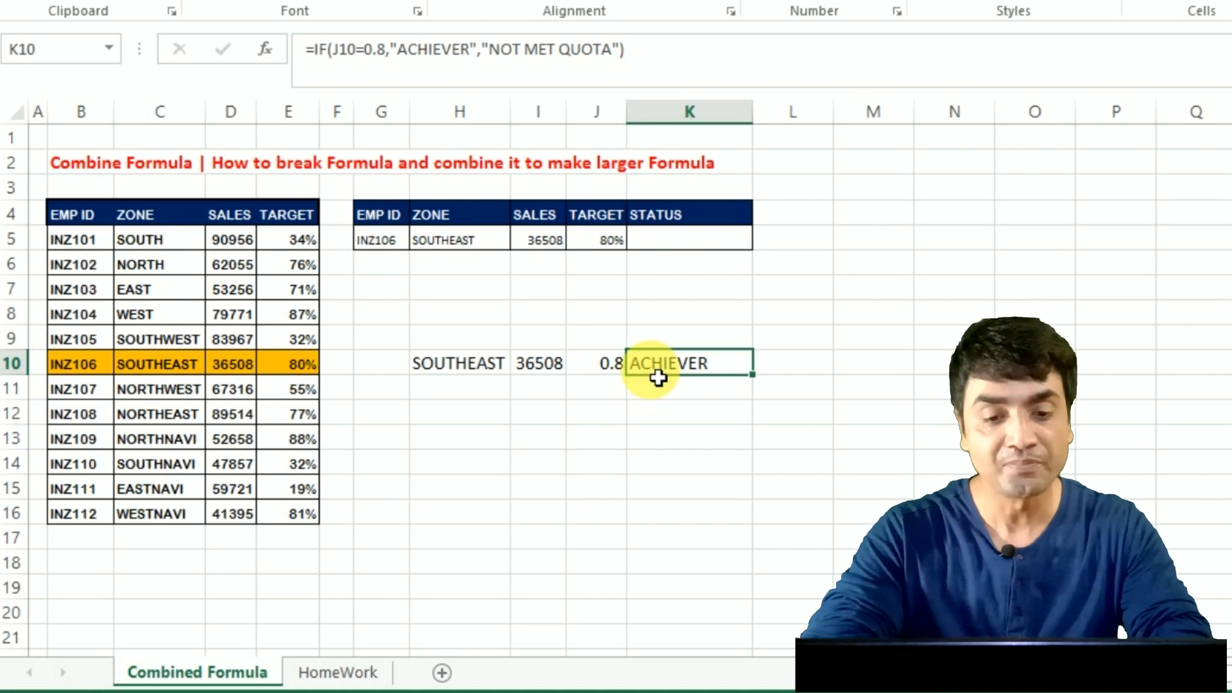
left_click(675, 373)
double_click(675, 373)
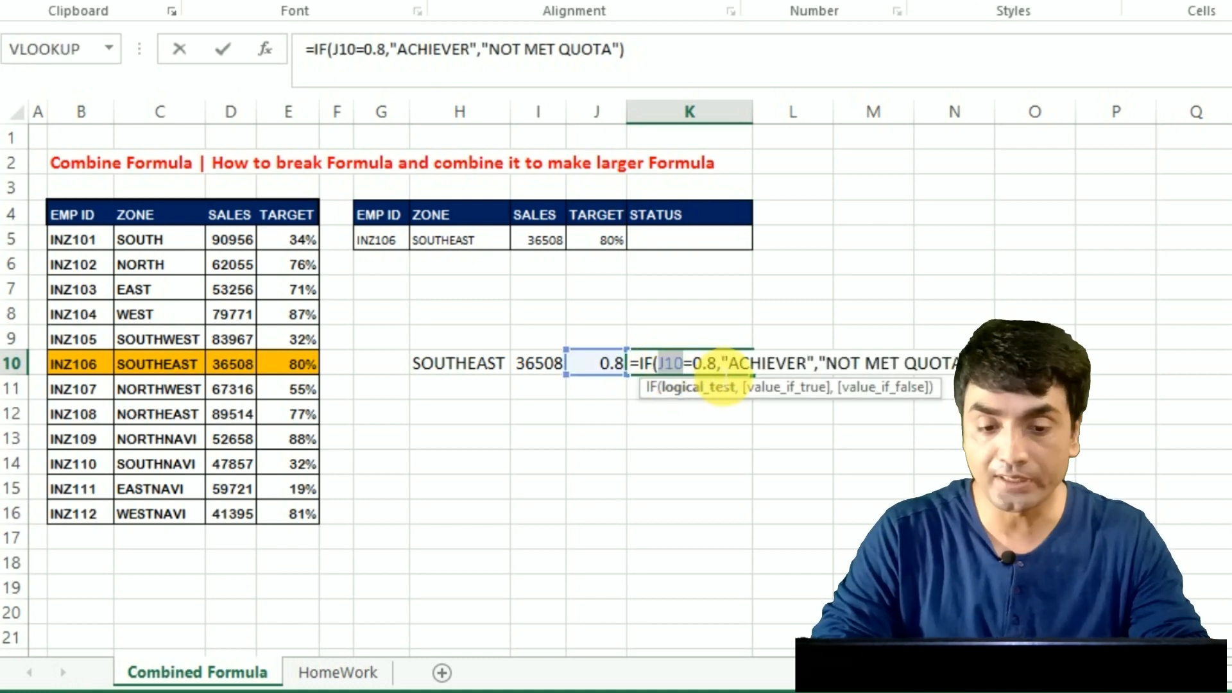
key("Escape")
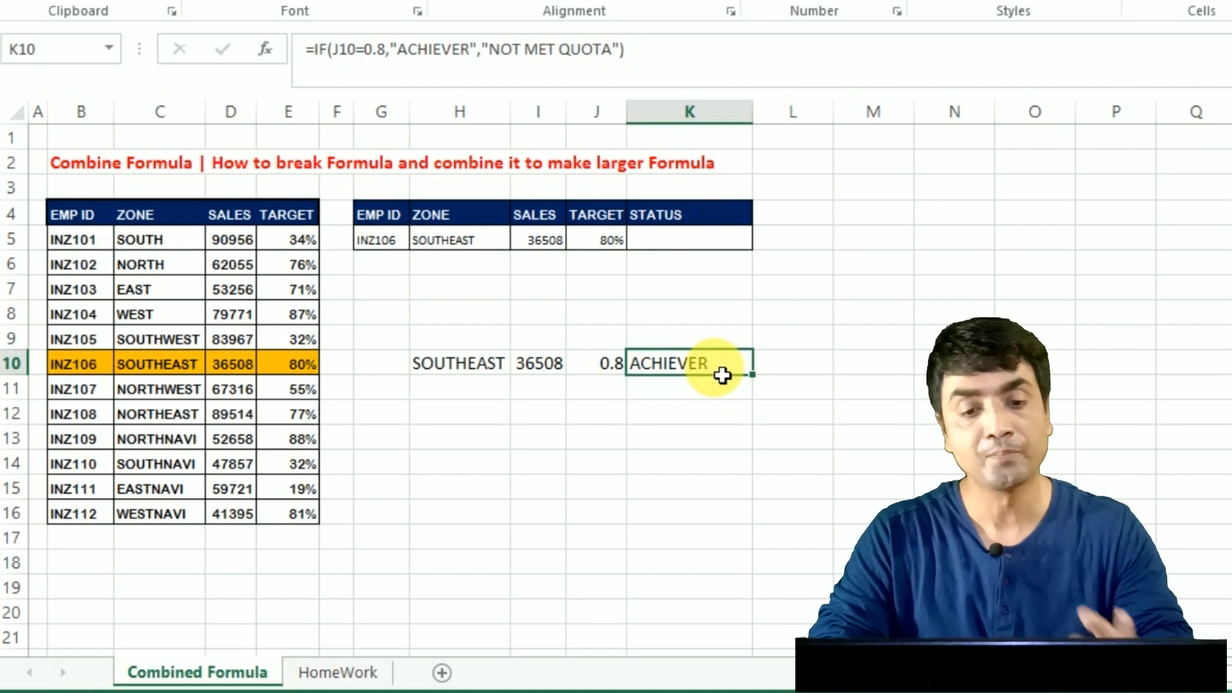
double_click(680, 377)
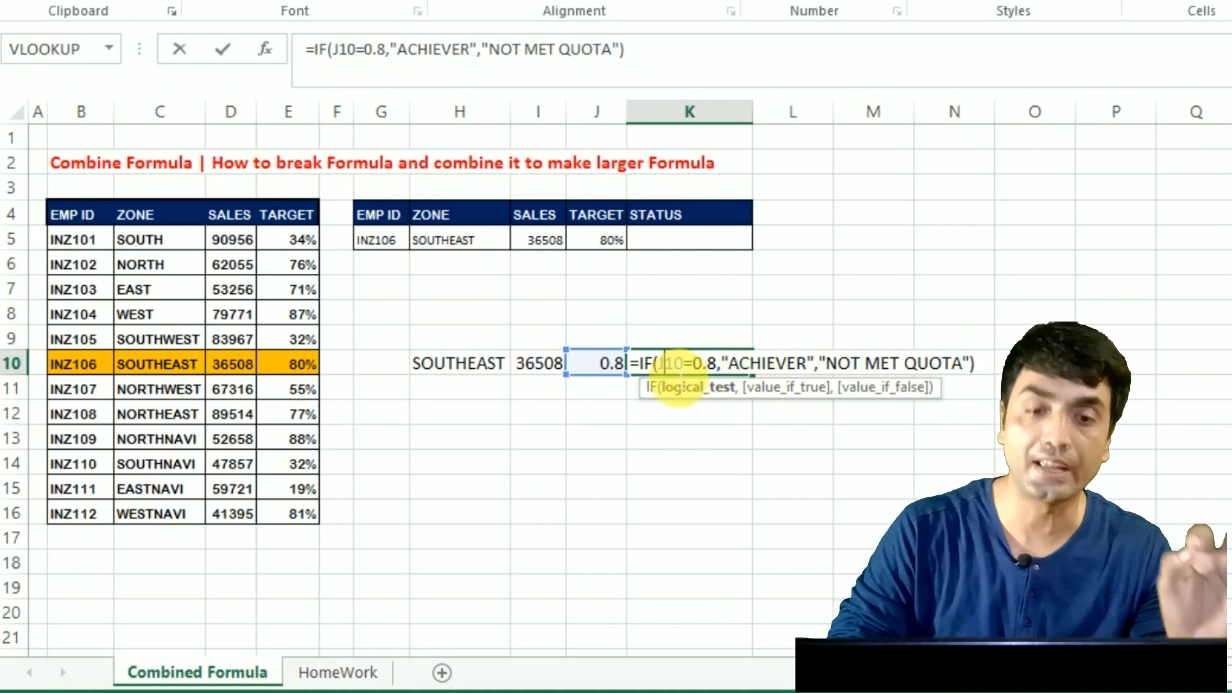
key("ctrl+Return")
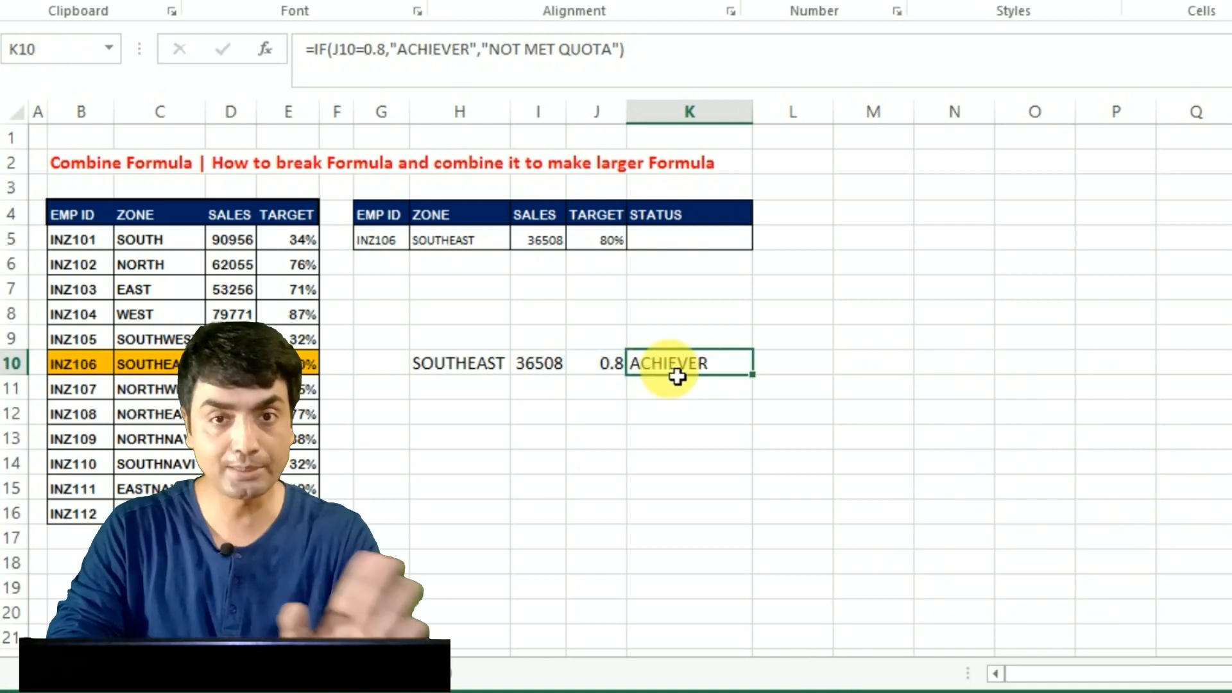
Step: Copy the J10 formula text without its equals sign and leave the cell unchanged
double_click(619, 369)
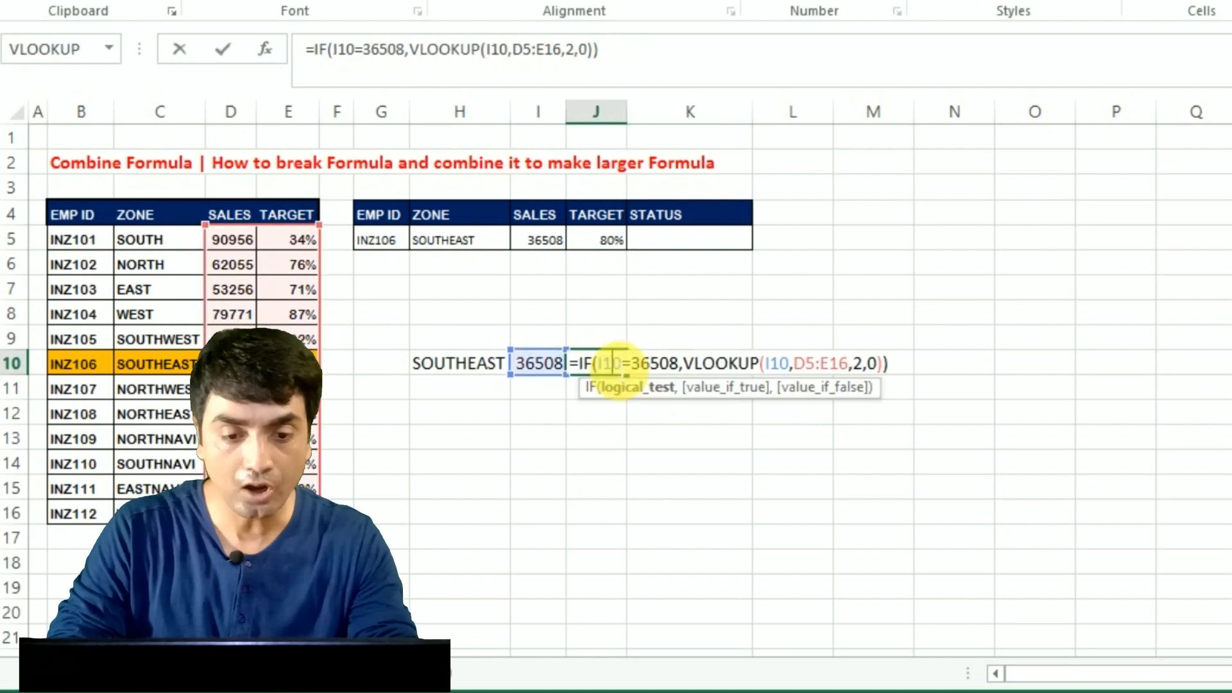
left_click(579, 364)
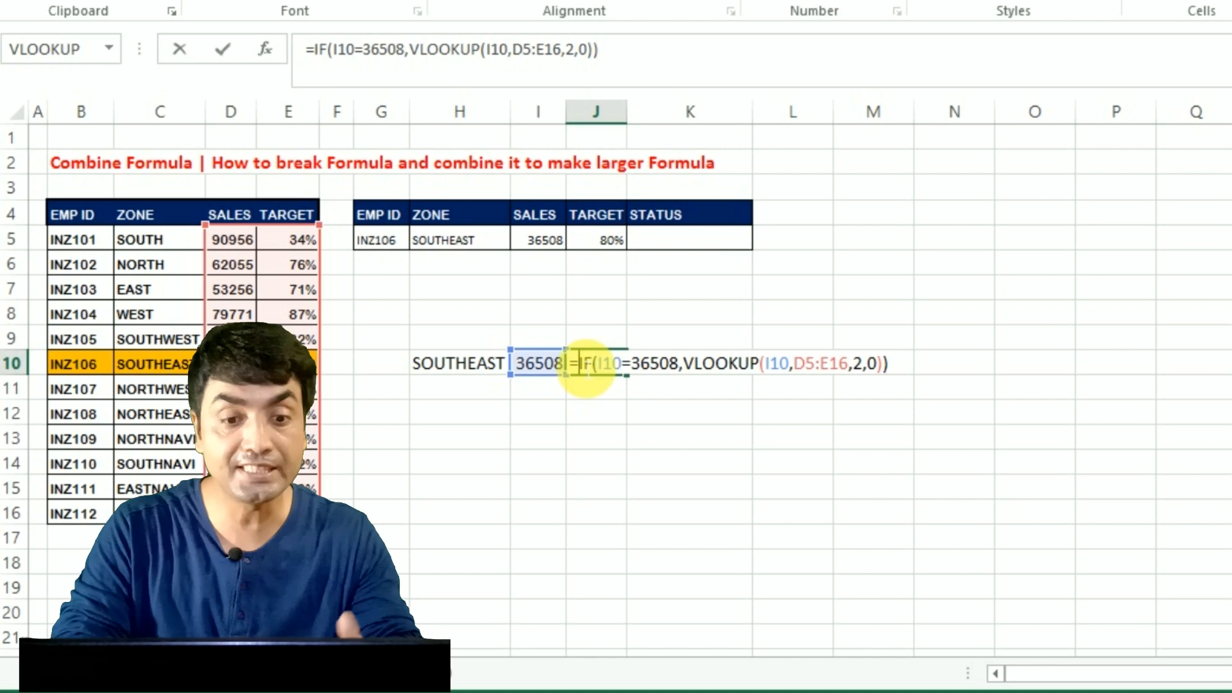
left_click_drag(586, 369, 917, 362)
key("ctrl+c")
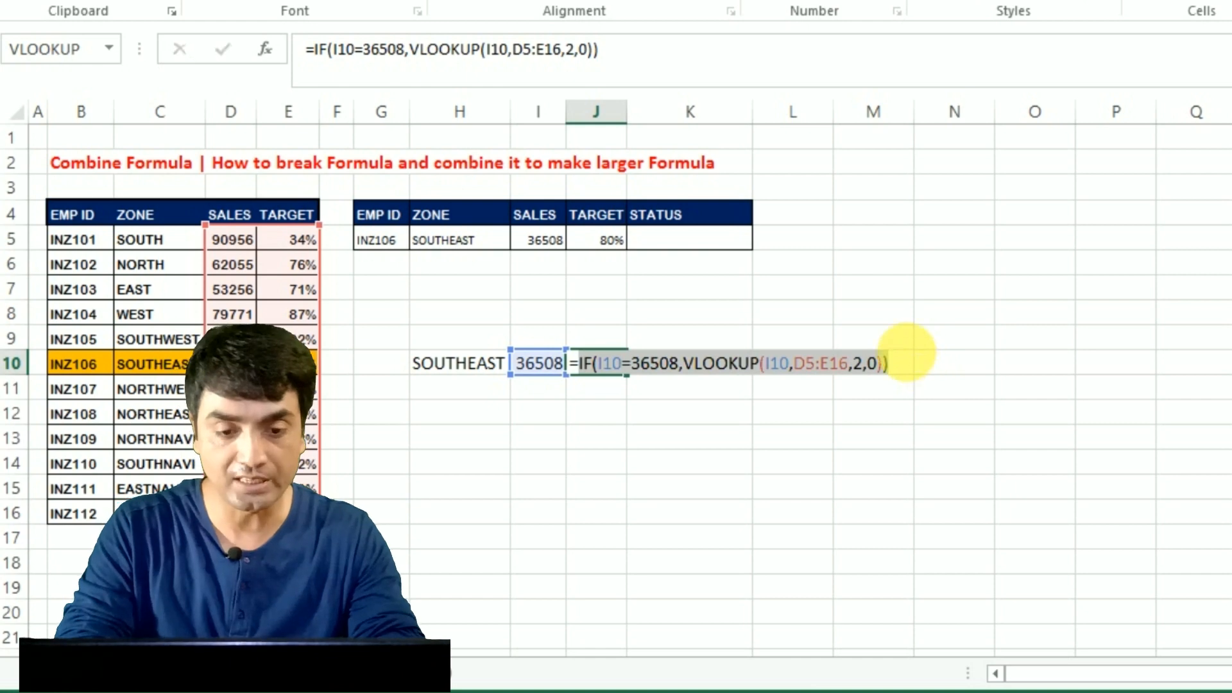
key("Escape")
Step: Replace the J10 reference in the K10 formula with the copied IF(I10=36508,VLOOKUP(I10,D5:E16,2,0)) expression, and select cell J10
double_click(675, 364)
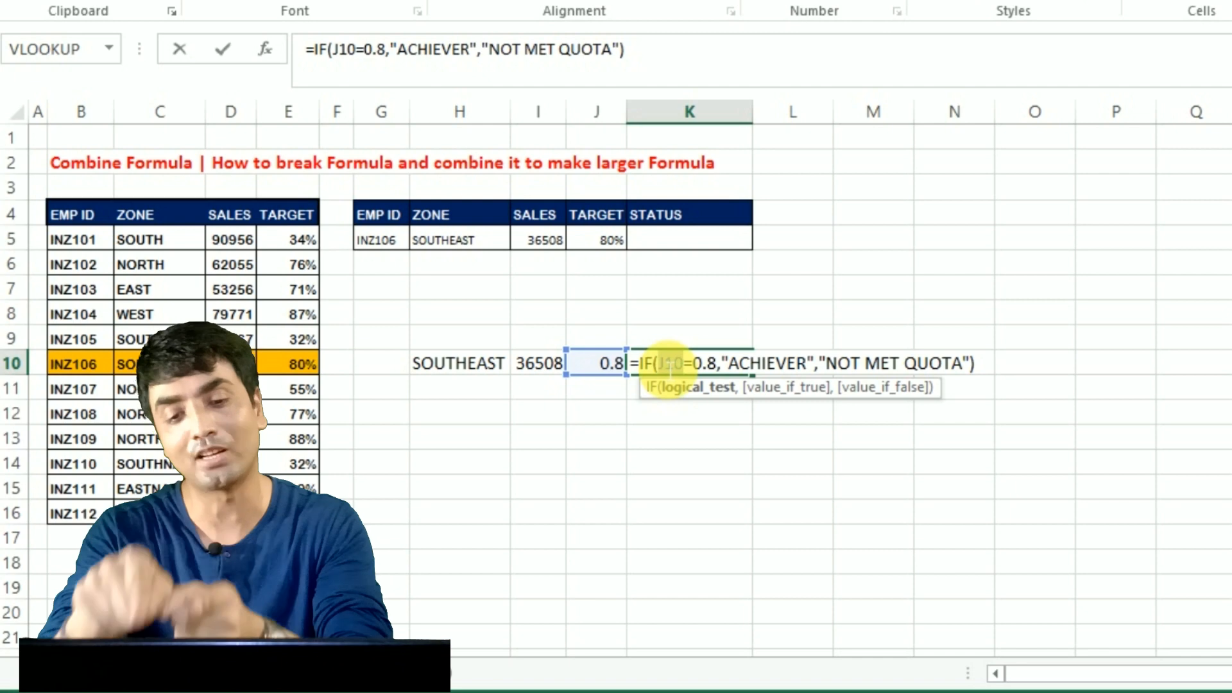
key("ctrl+v")
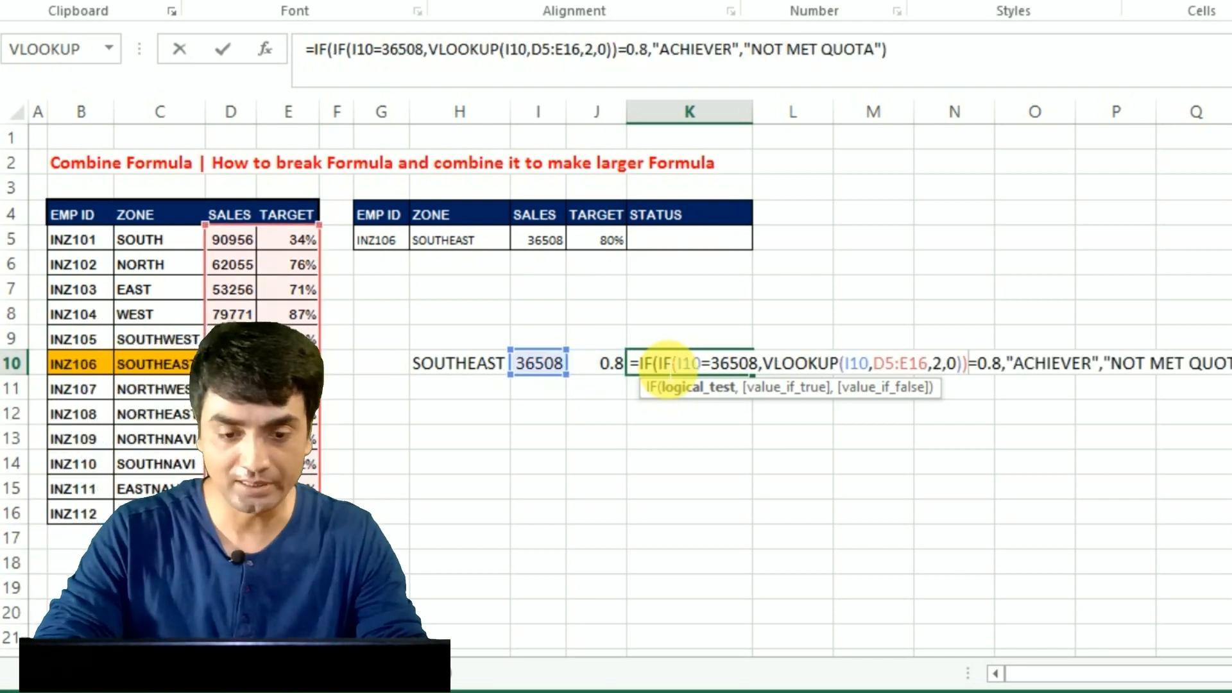
key("Return")
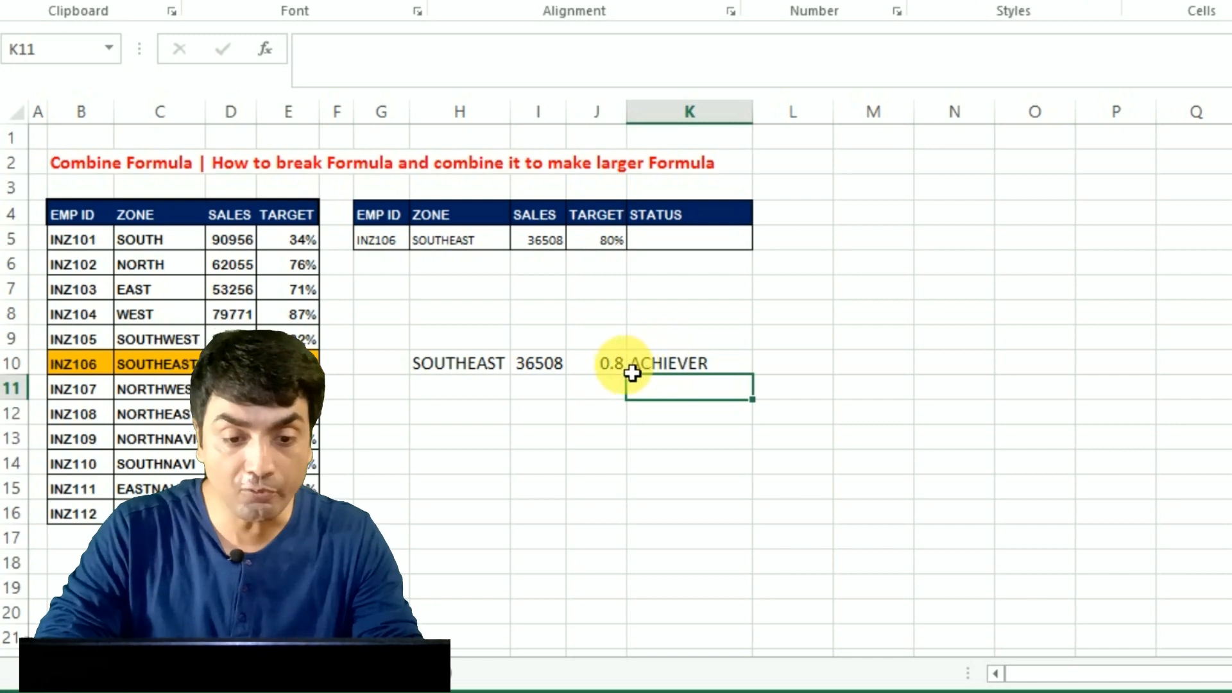
left_click(625, 373)
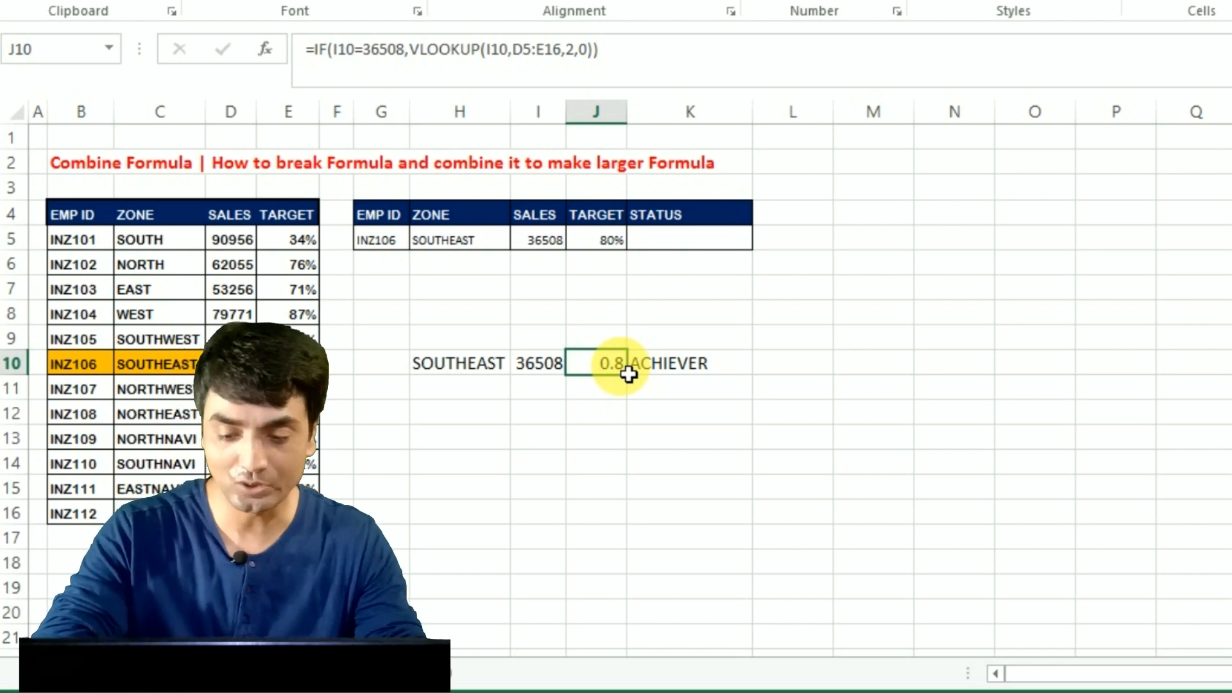
Step: Clear the target formula from cell J10 and check the K10 formula for its references to I10
key("Delete")
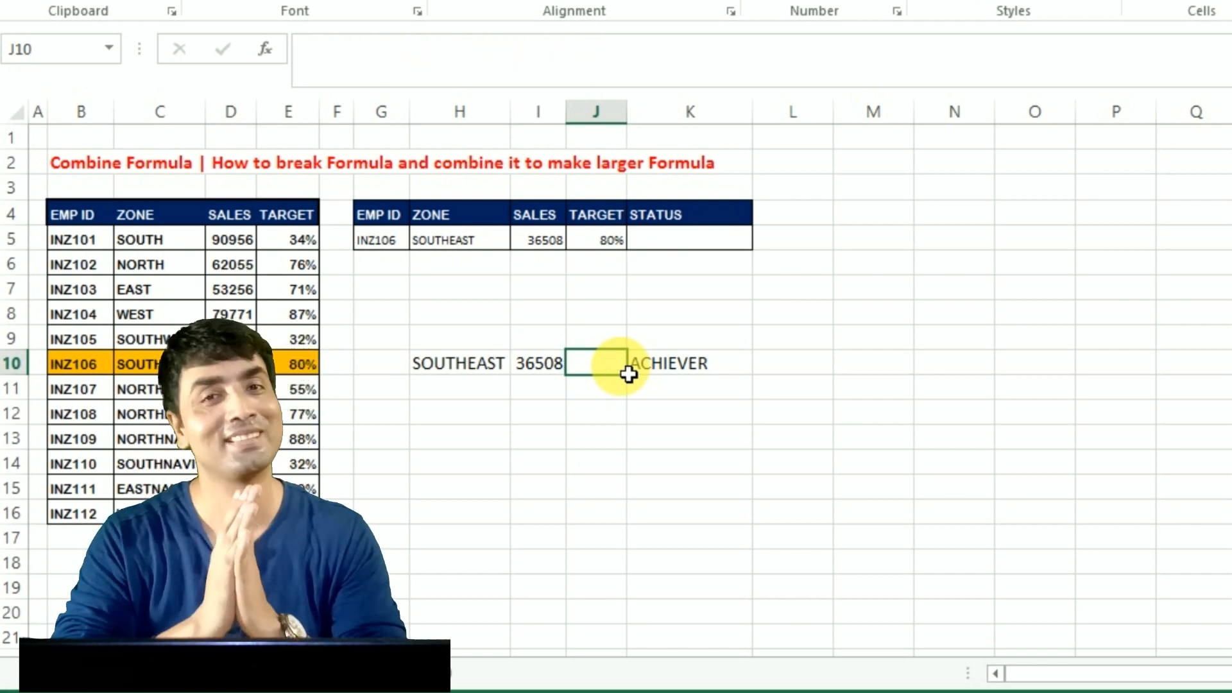
left_click(660, 368)
double_click(657, 369)
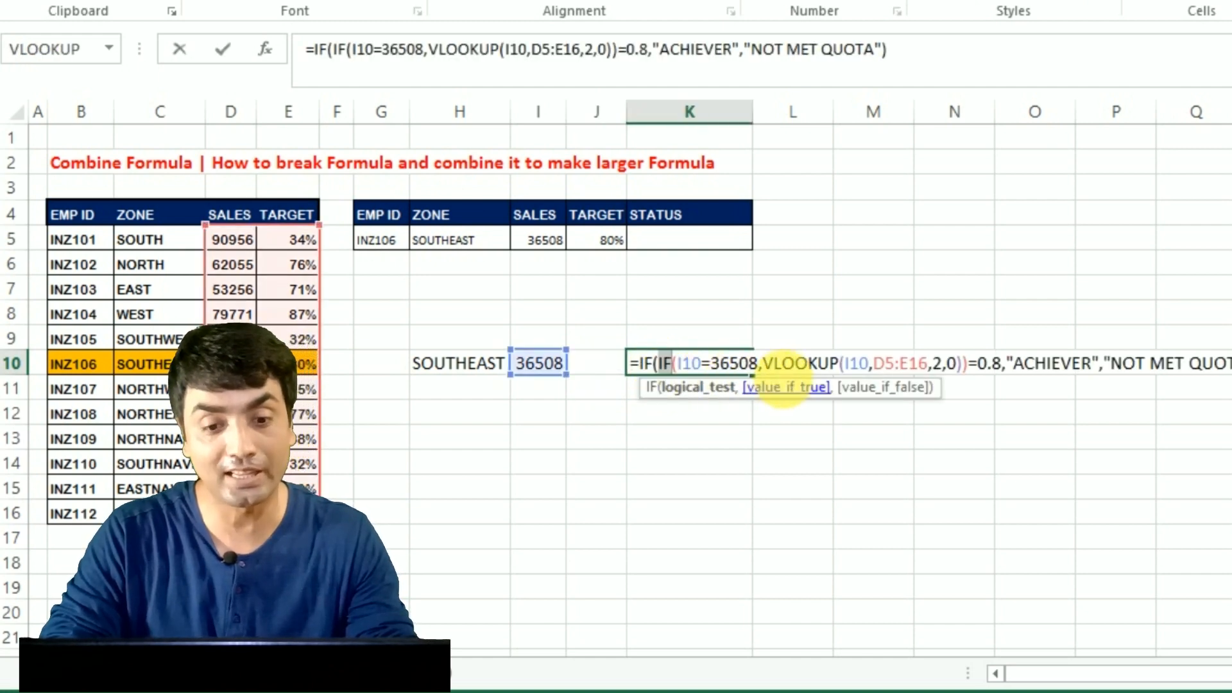
left_click(695, 364)
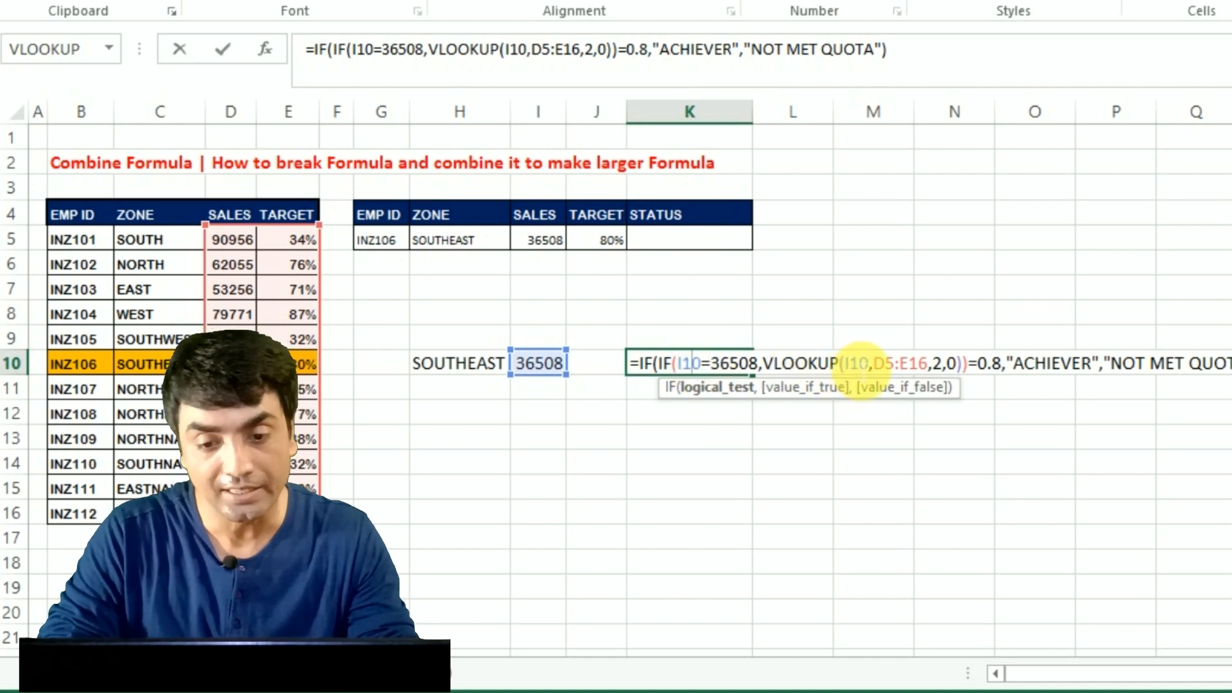
left_click(856, 365)
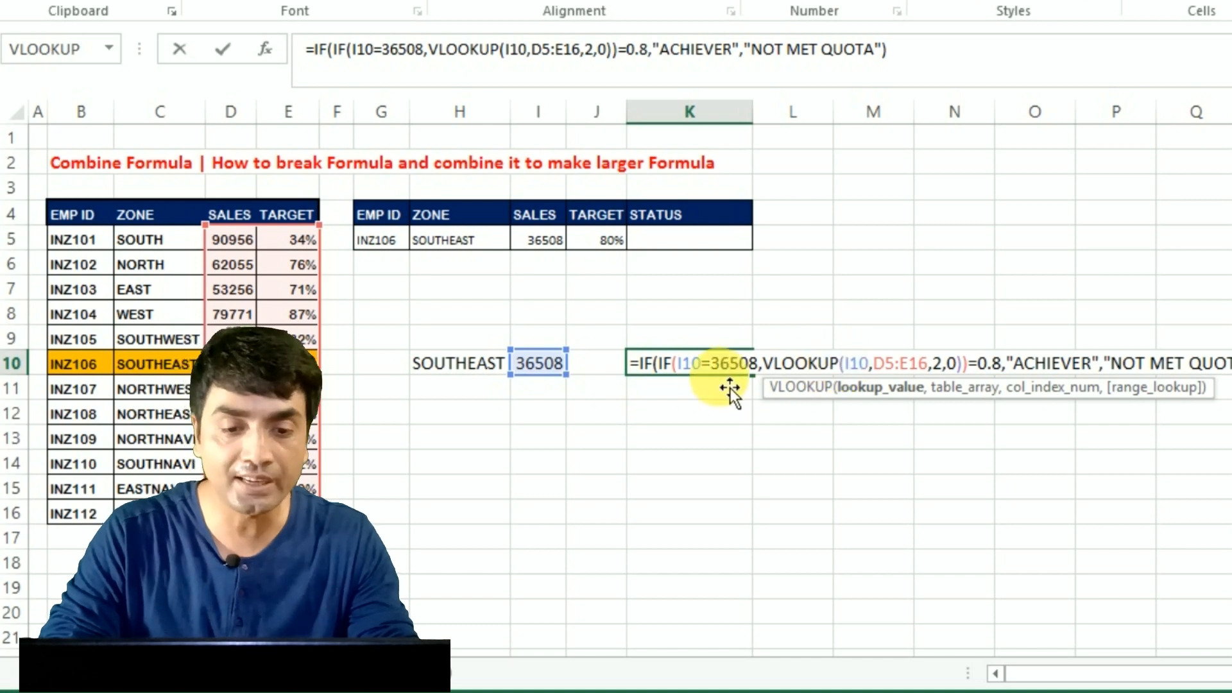
left_click(692, 364)
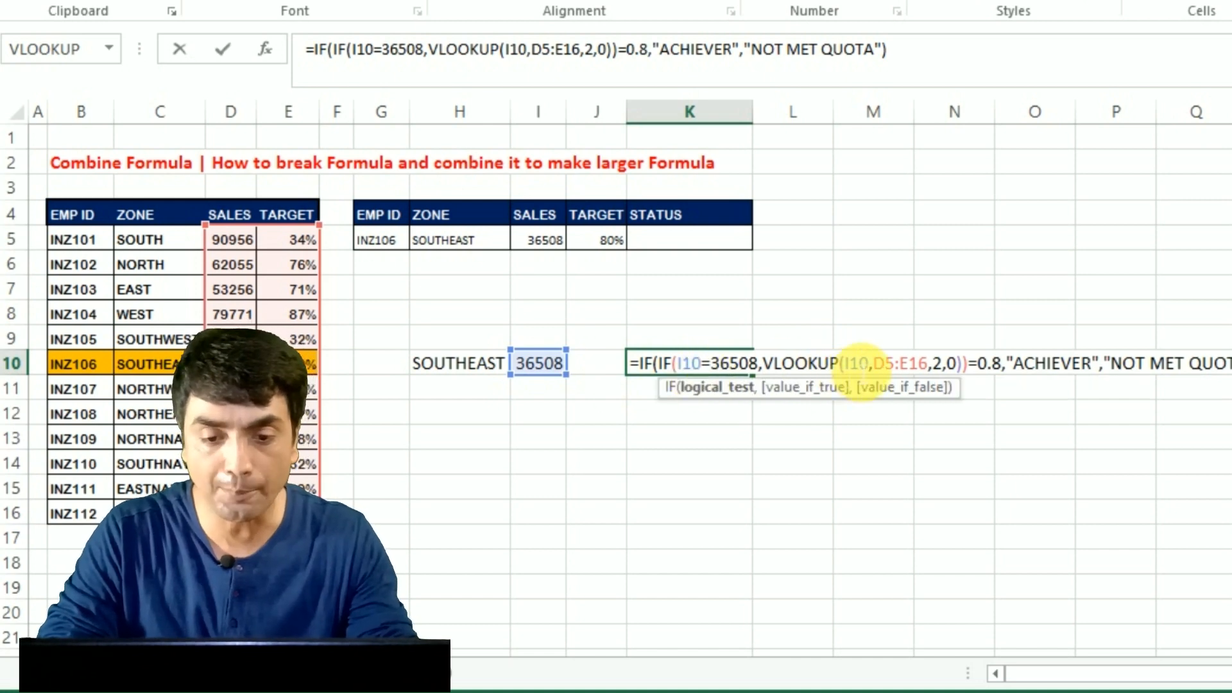
left_click(860, 364)
key("ctrl+Return")
Step: Copy the I10 formula text without its equals sign and leave the cell unchanged
left_click(554, 365)
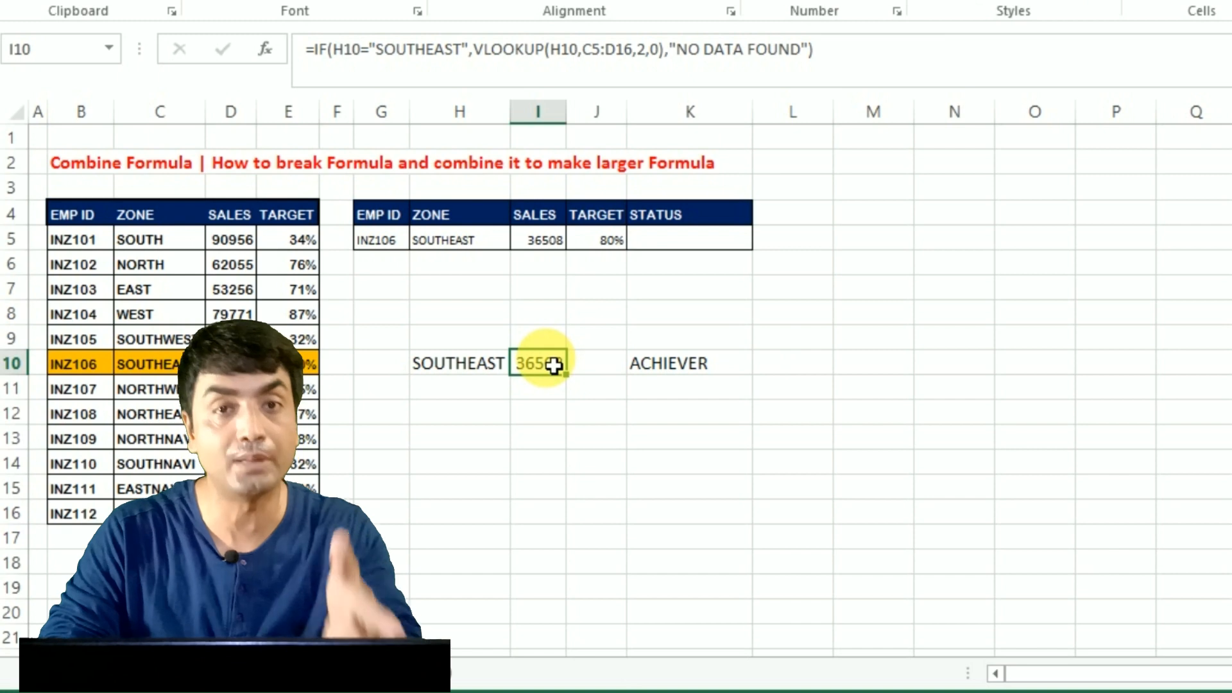
double_click(554, 365)
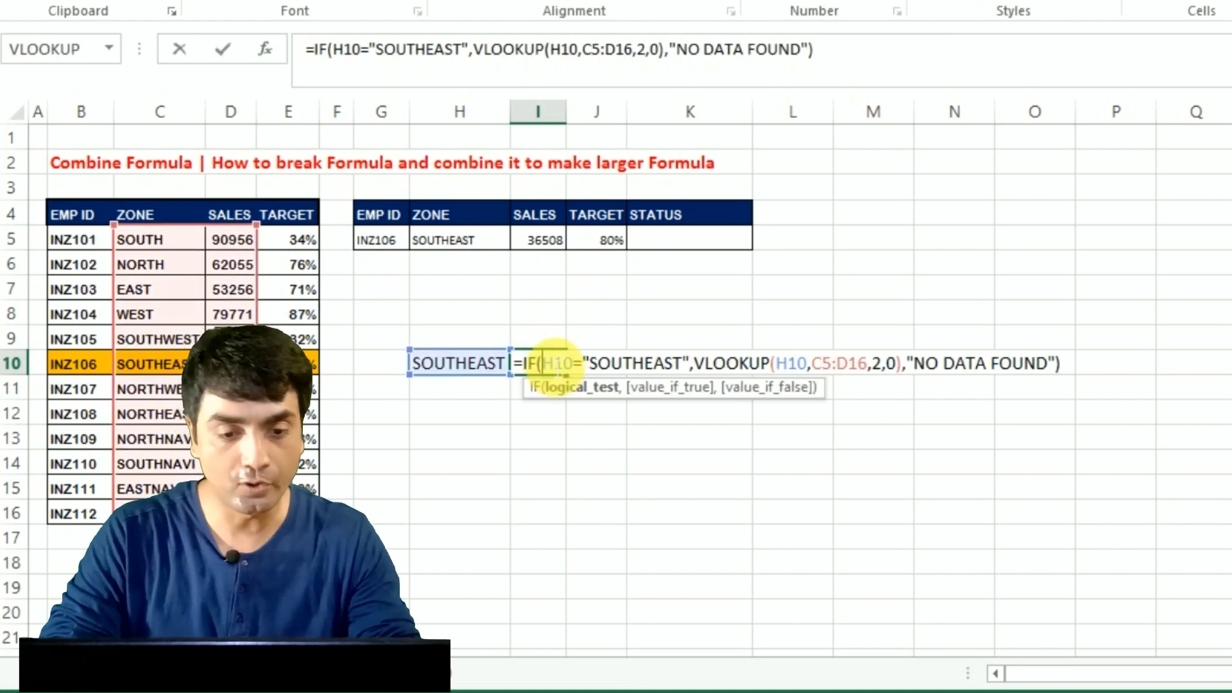
left_click_drag(525, 365, 1080, 363)
key("ctrl+c")
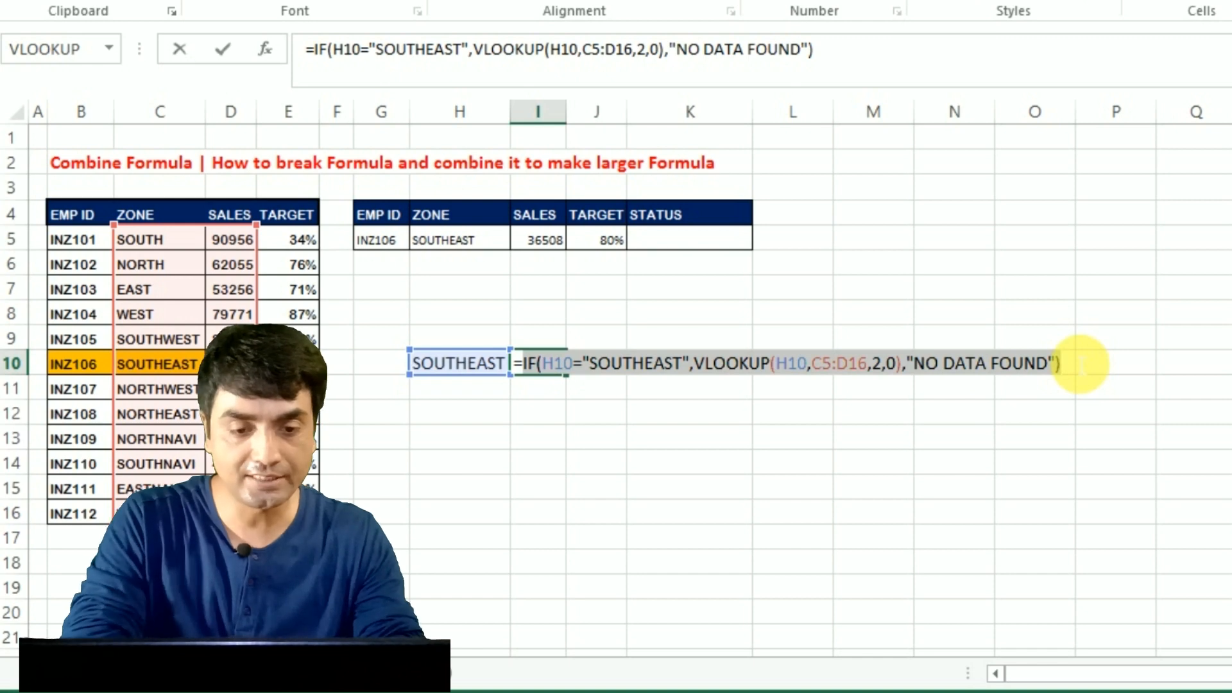
type("`")
key("Escape")
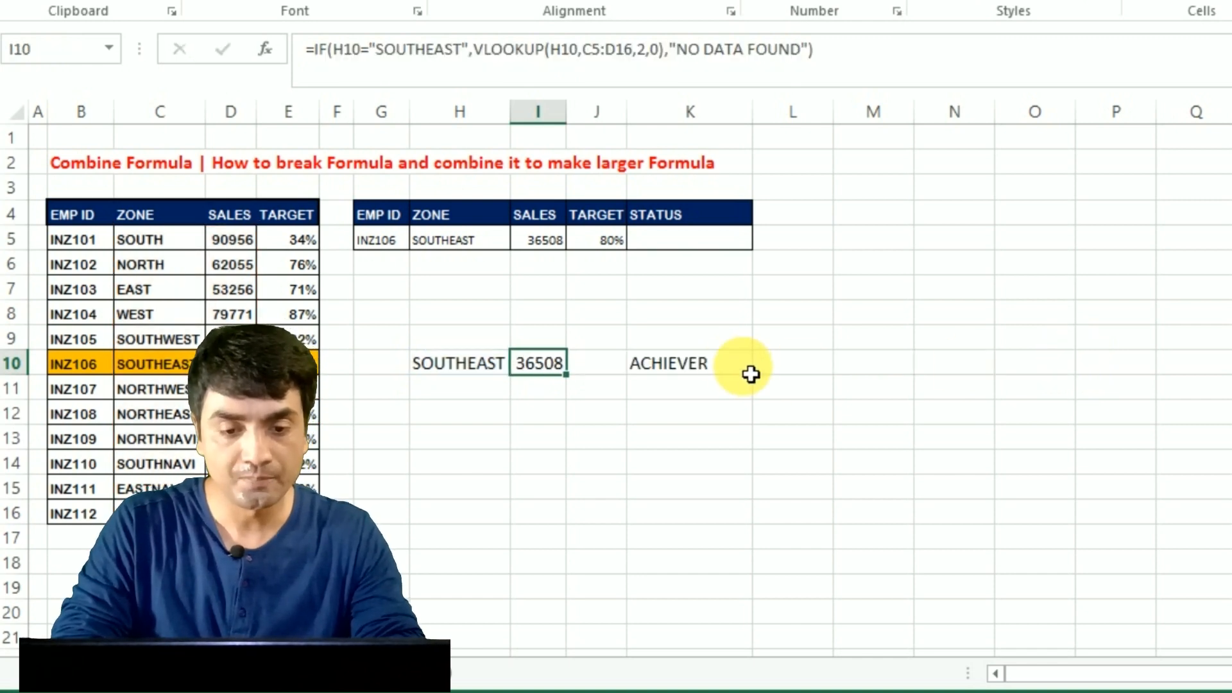
Step: Replace both I10 references in the K10 formula with the copied IF(H10="SOUTHEAST",VLOOKUP(H10,C5:D16,2,0),"NO DATA FOUND") expression
double_click(690, 375)
left_click(687, 378)
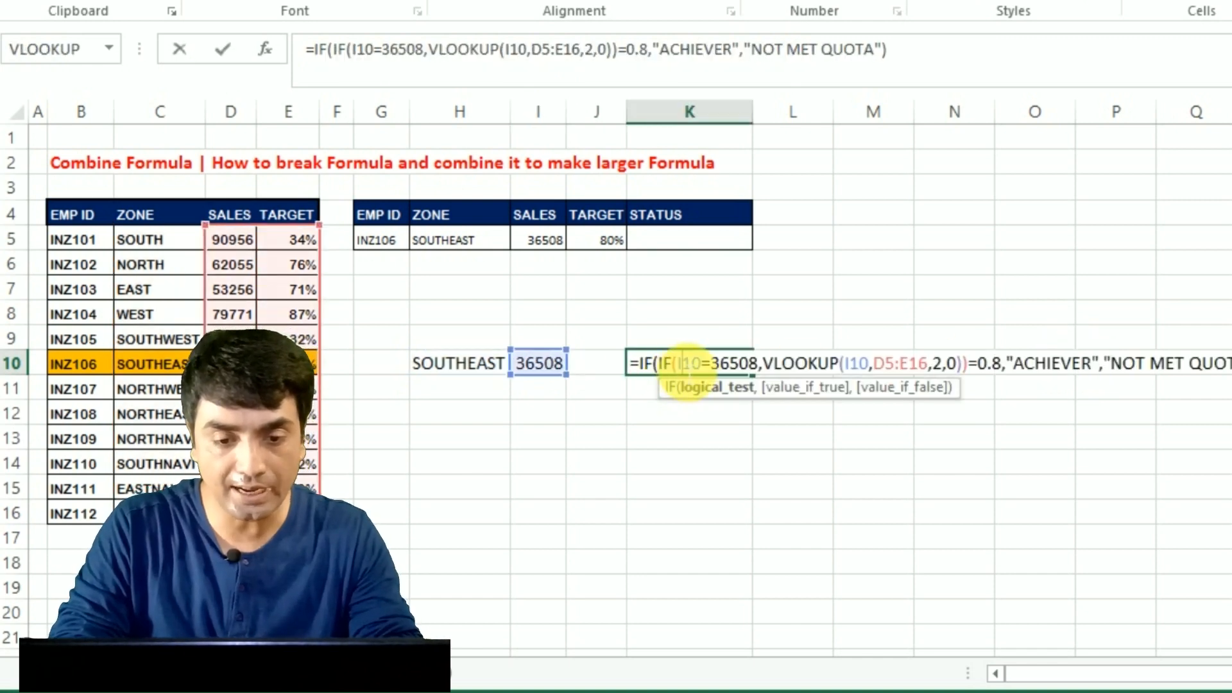
double_click(685, 365)
key("ctrl+v")
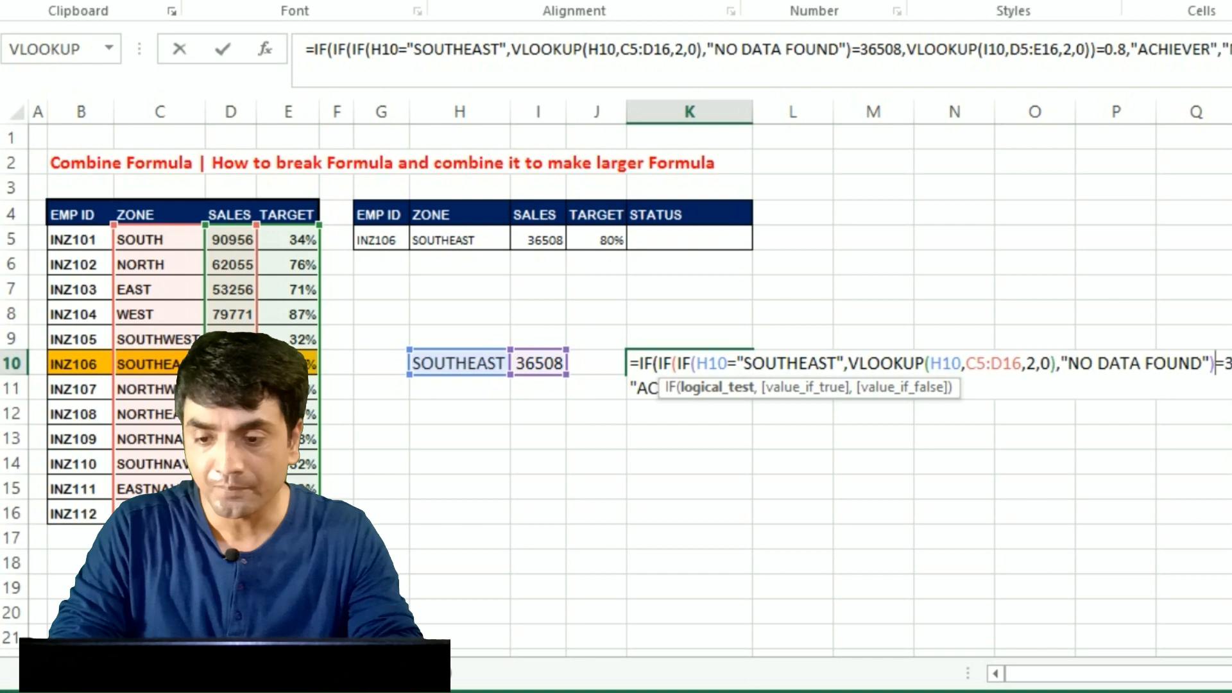
left_click(1231, 363)
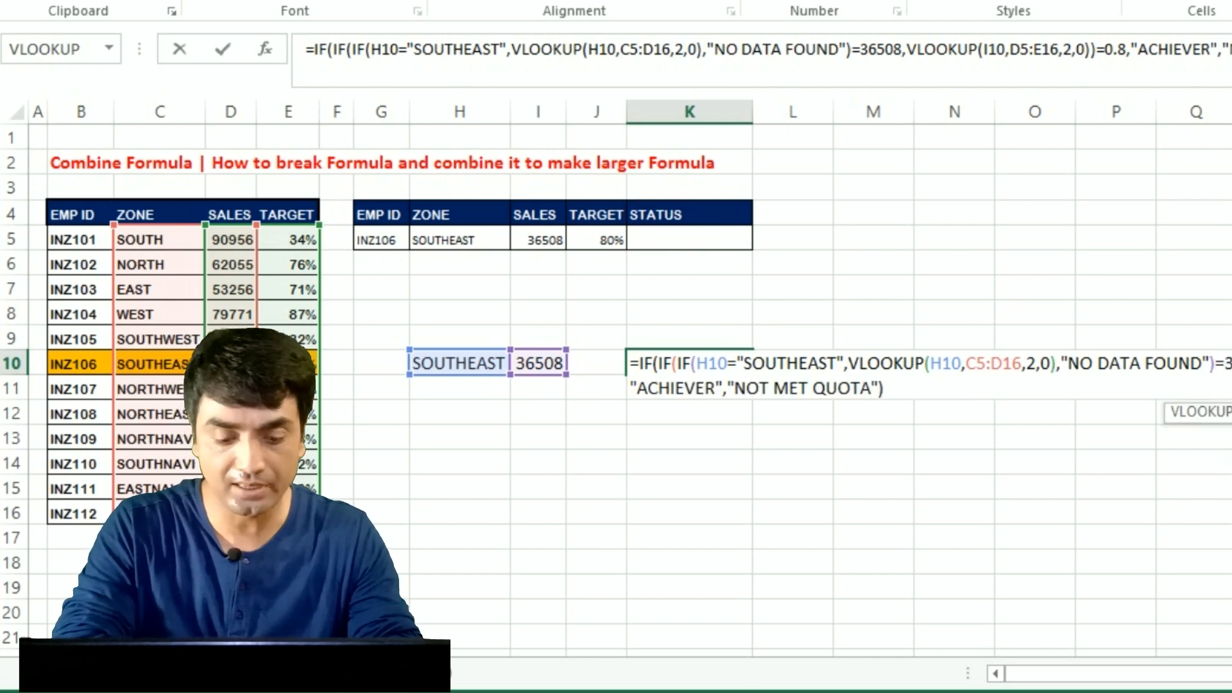
key("ctrl+v")
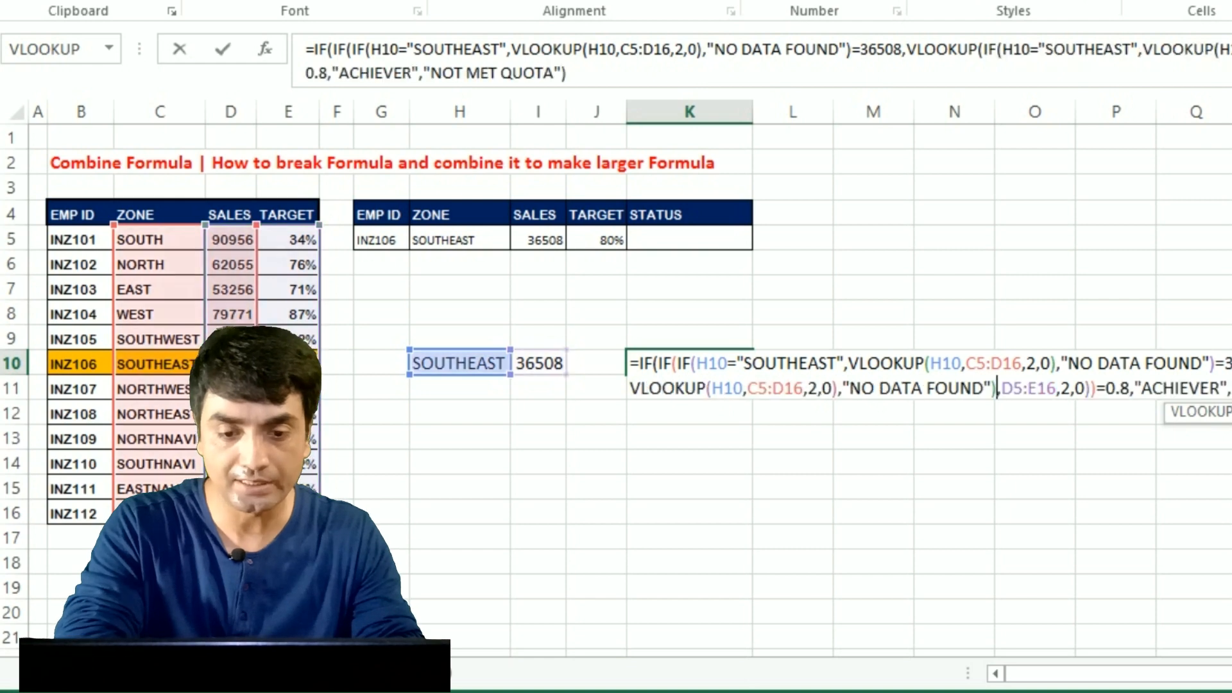
key("Return")
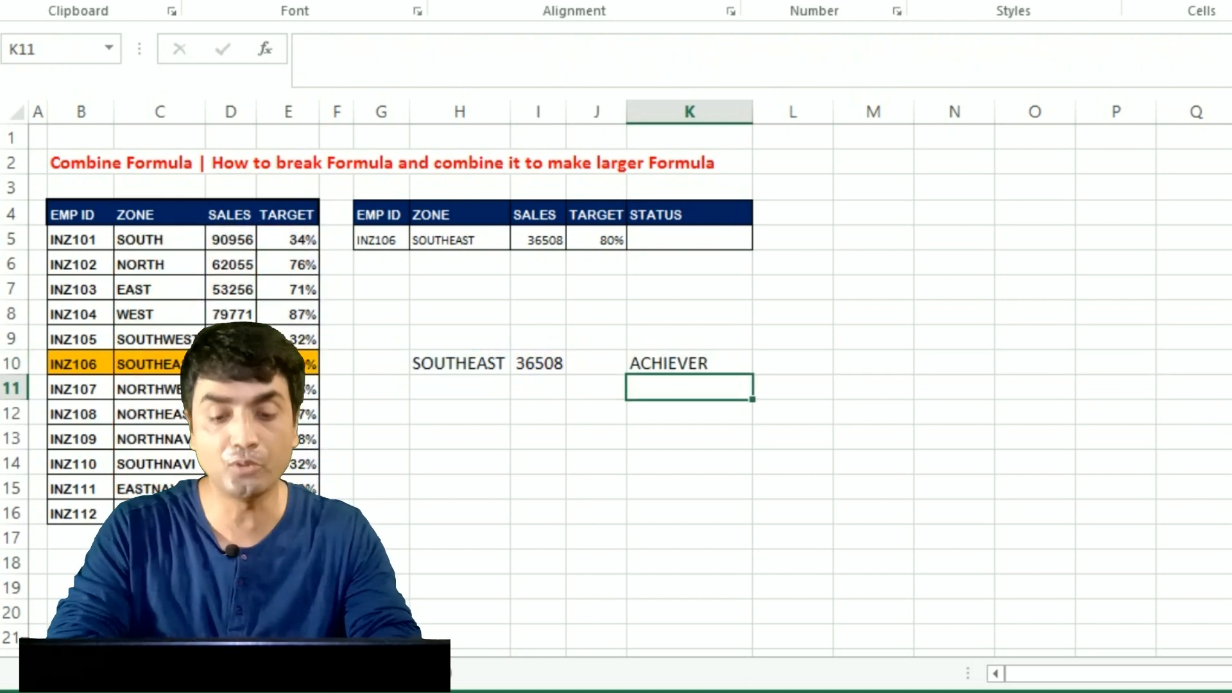
Step: Clear the sales formula from cell I10 and check the K10 formula for its references to H10
key("Up")
key("Left")
key("Left")
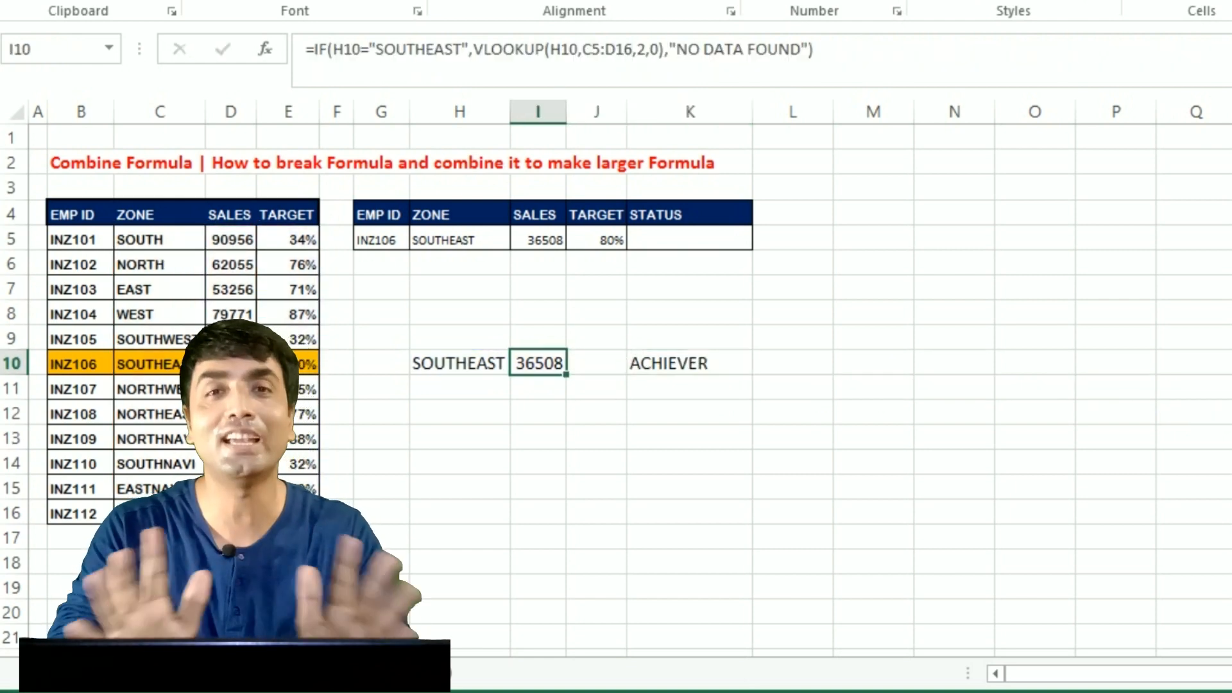
key("Delete")
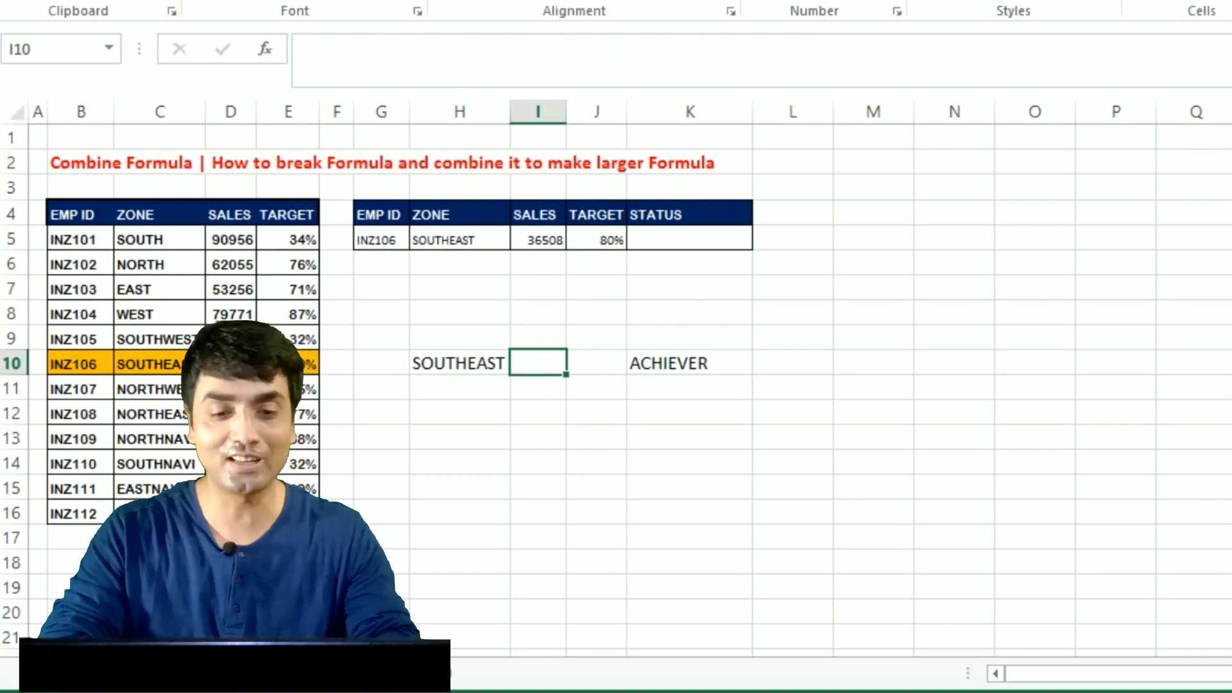
left_click(690, 369)
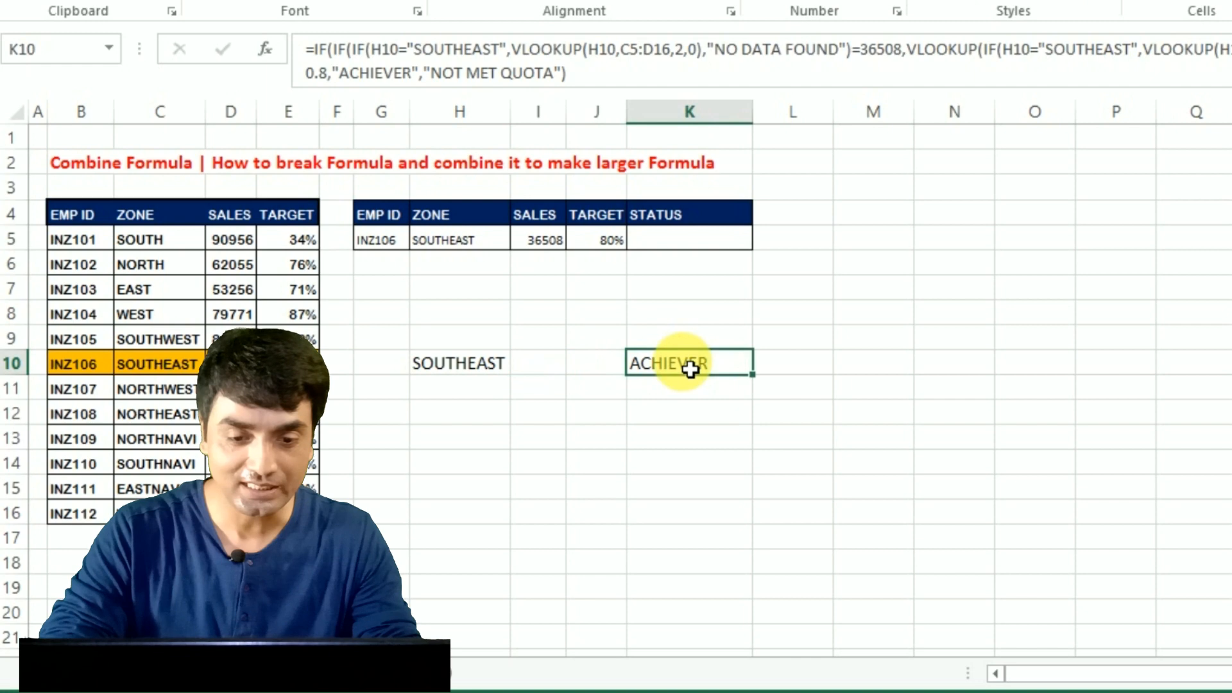
double_click(690, 369)
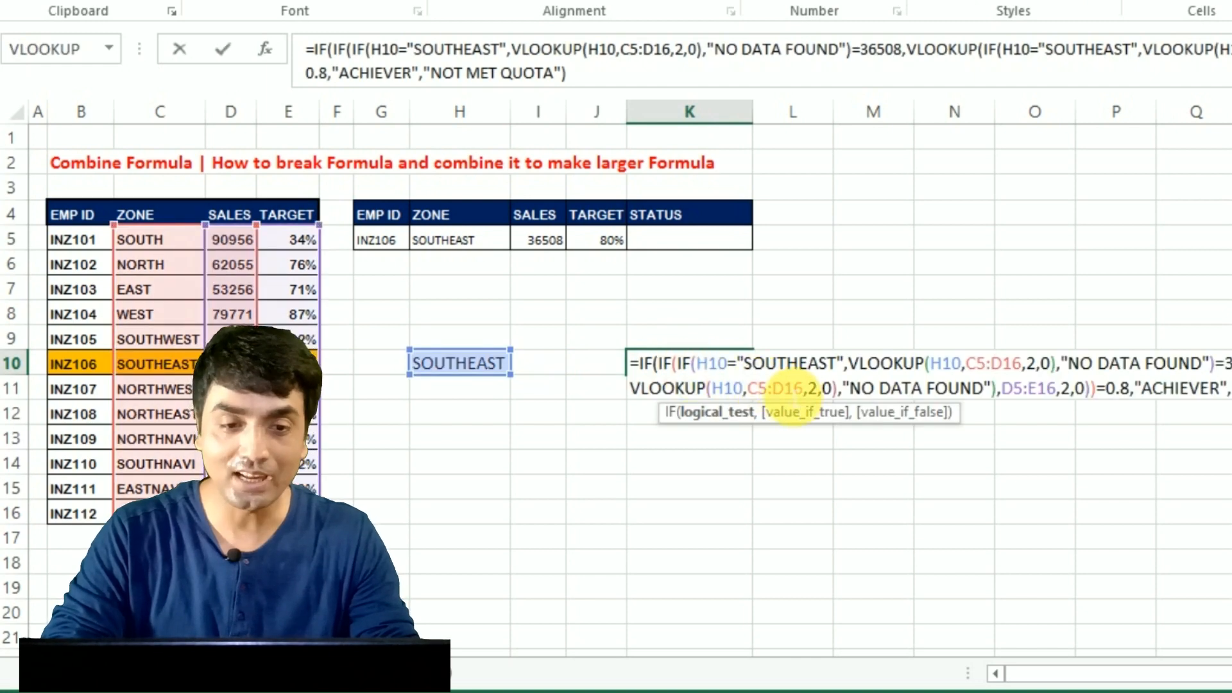
left_click(683, 363)
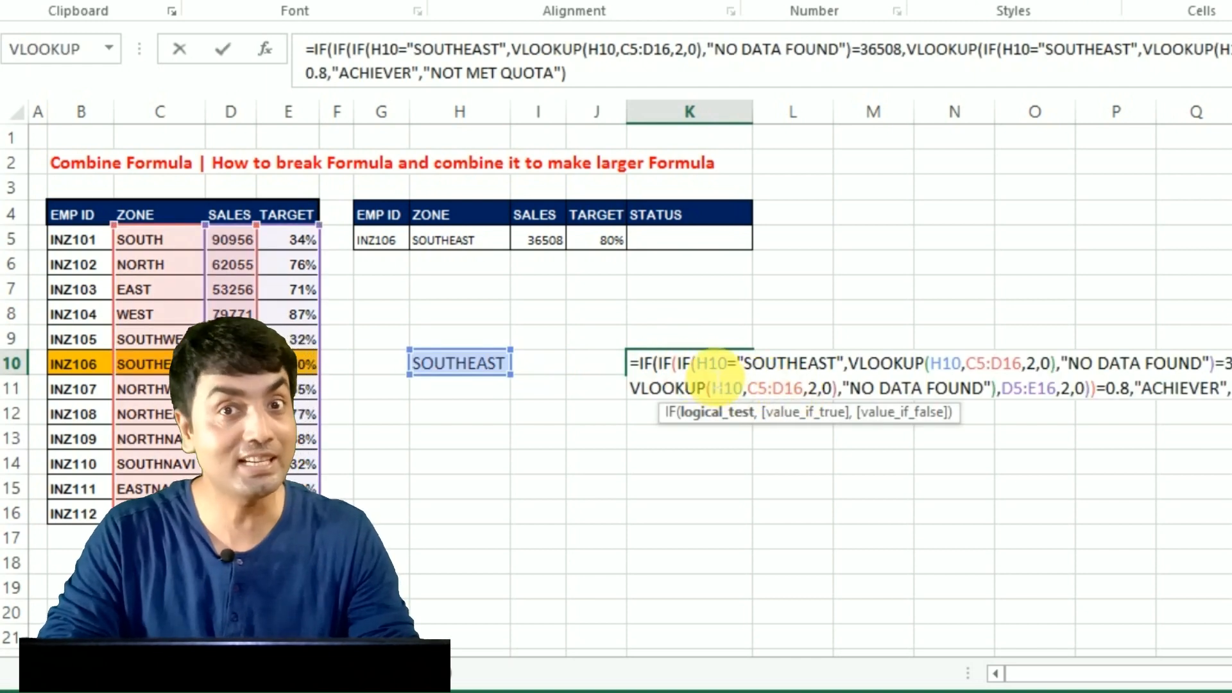
left_click(714, 370)
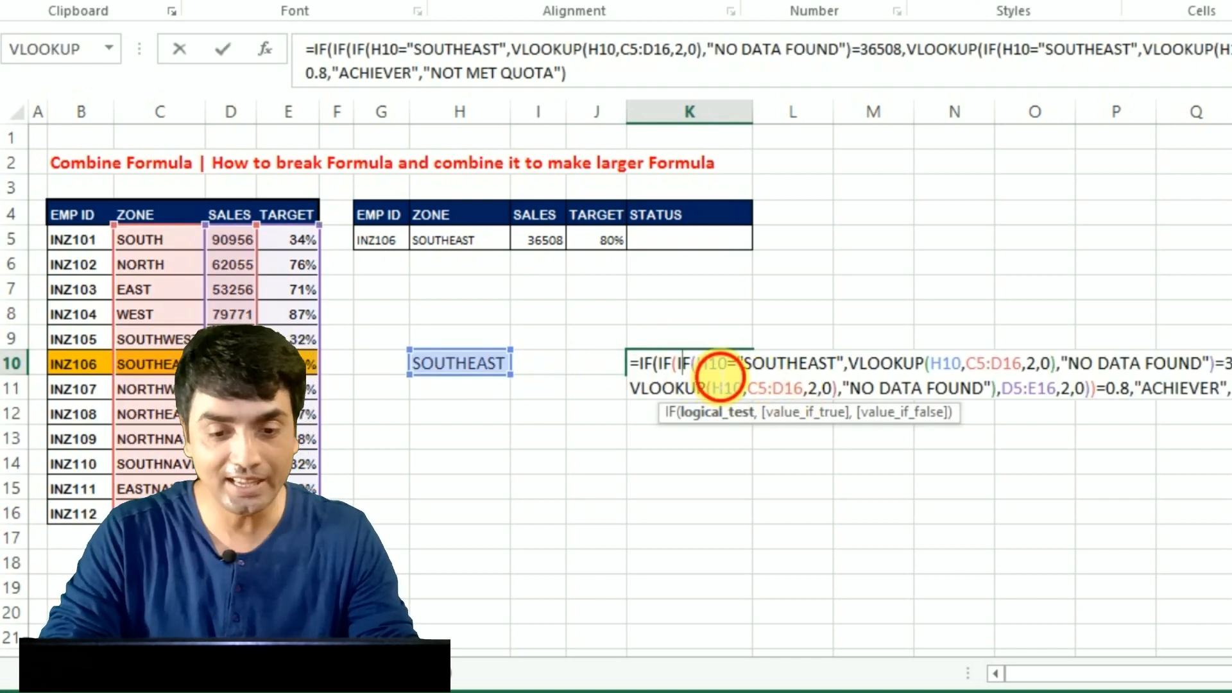
left_click(948, 364)
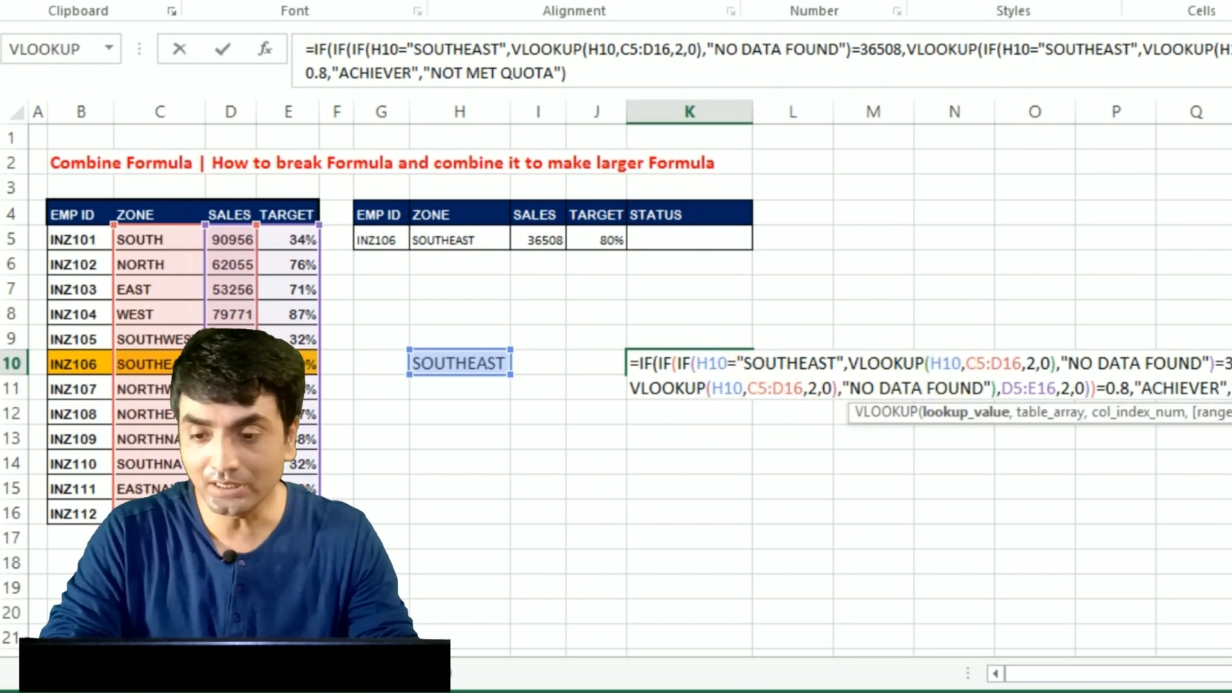
key("ctrl+Return")
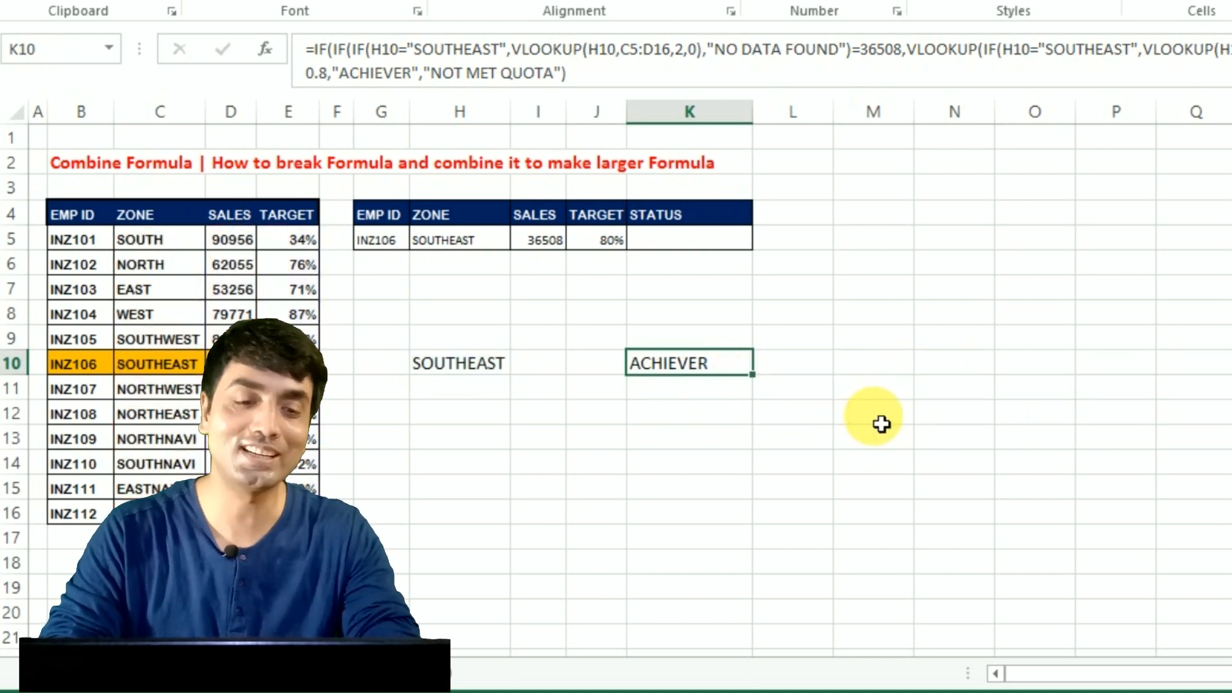
Step: Copy the H10 formula text VLOOKUP(G5,B5:C16,2,0) without its equals sign and leave the cell unchanged
double_click(446, 364)
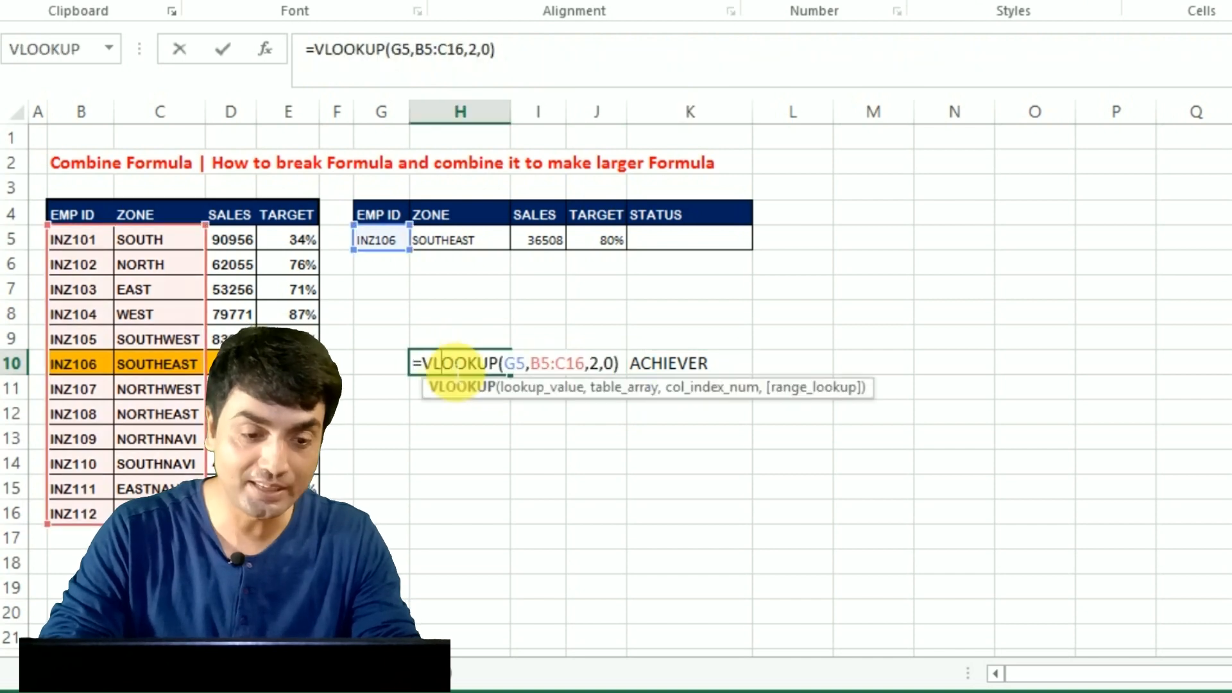
left_click(422, 365)
double_click(431, 364)
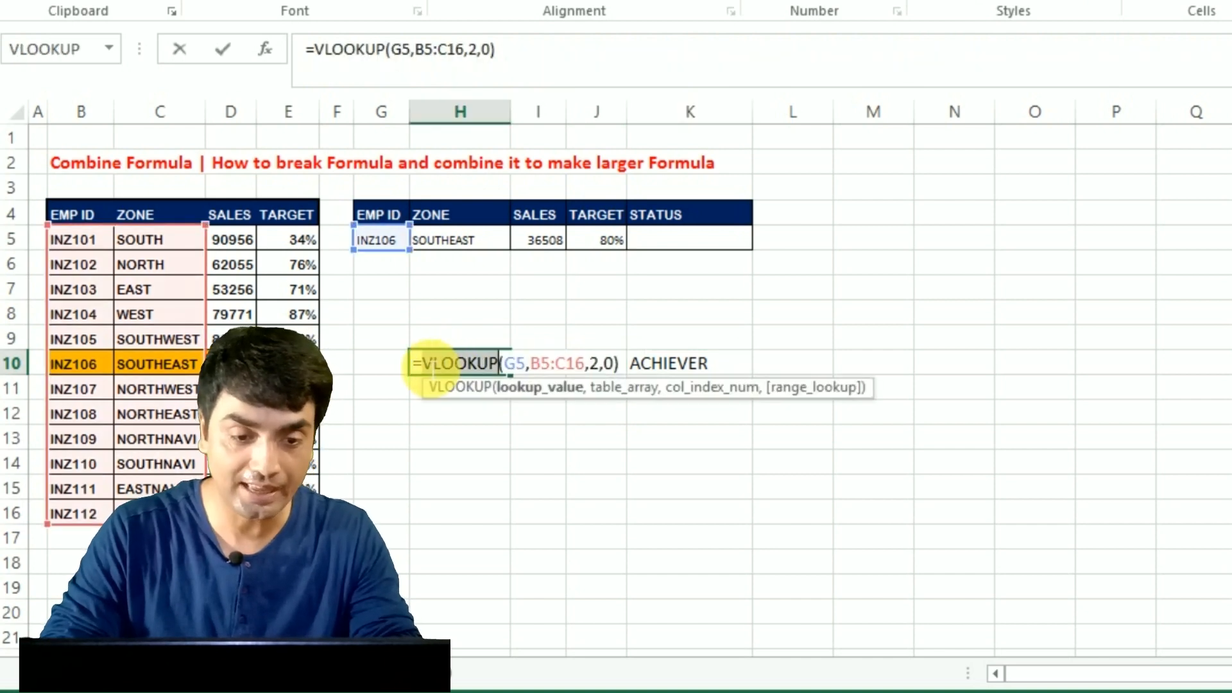
key("shift+End")
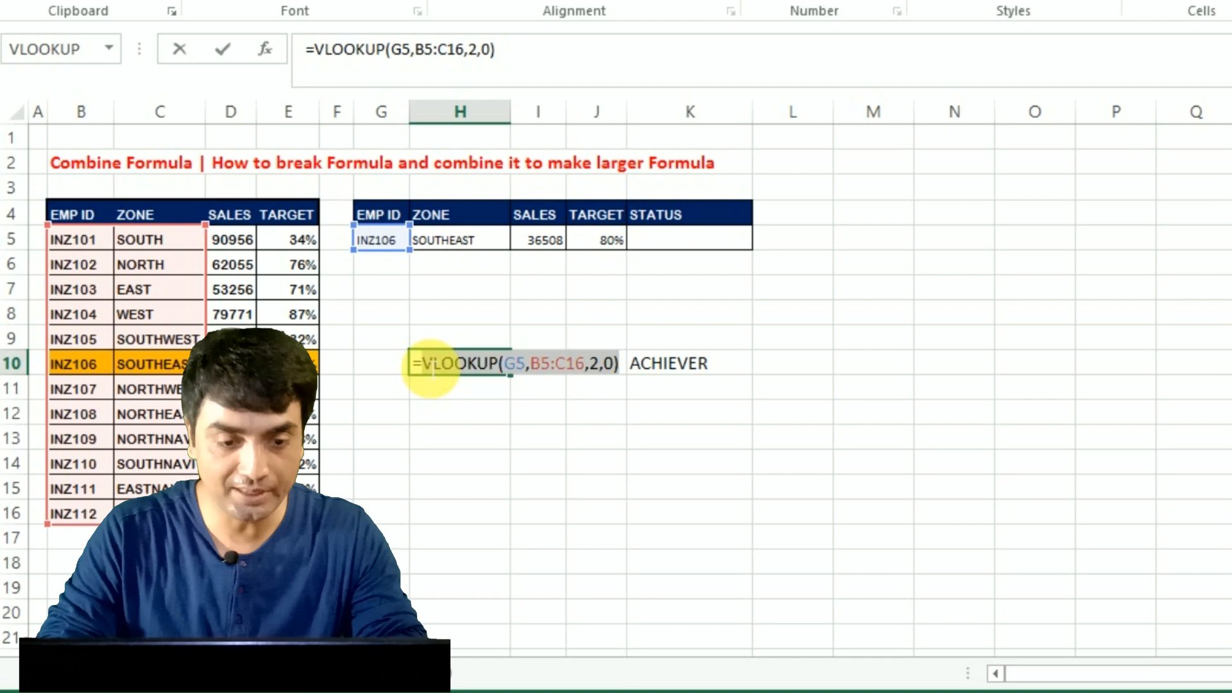
key("ctrl+x")
key("Escape")
Step: Replace the first two H10 references in the K10 formula with the copied VLOOKUP(G5,B5:C16,2,0) expression
double_click(668, 369)
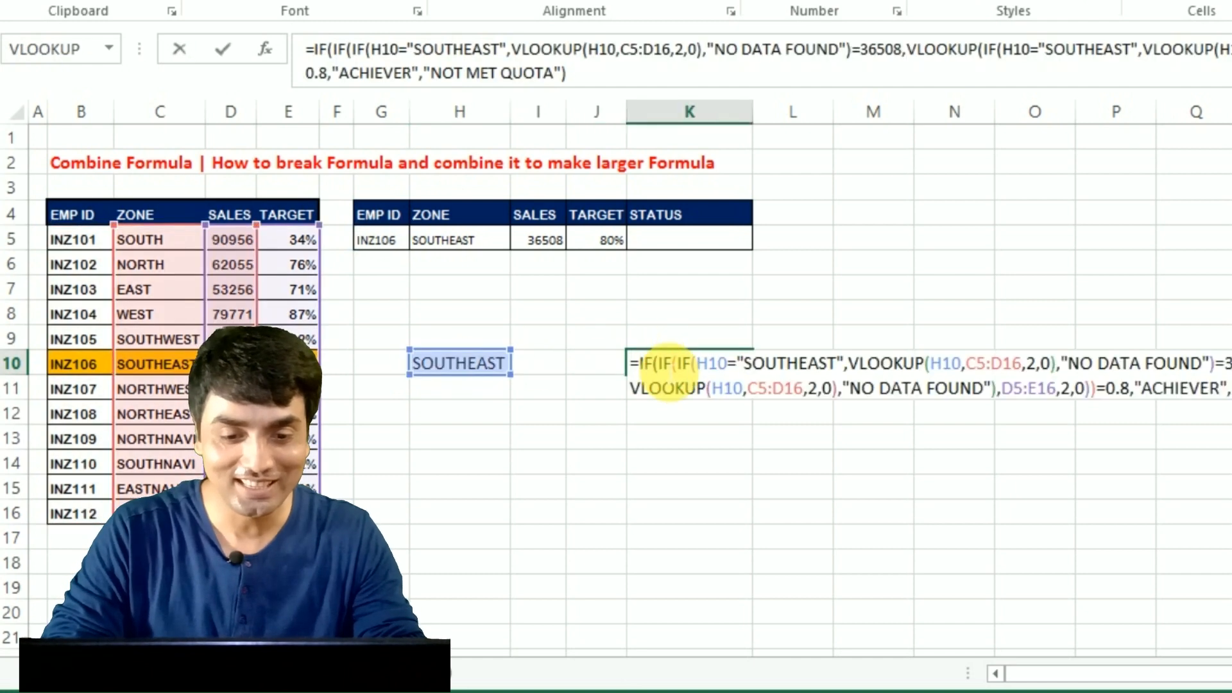
left_click(702, 363)
double_click(702, 362)
key("ctrl+v")
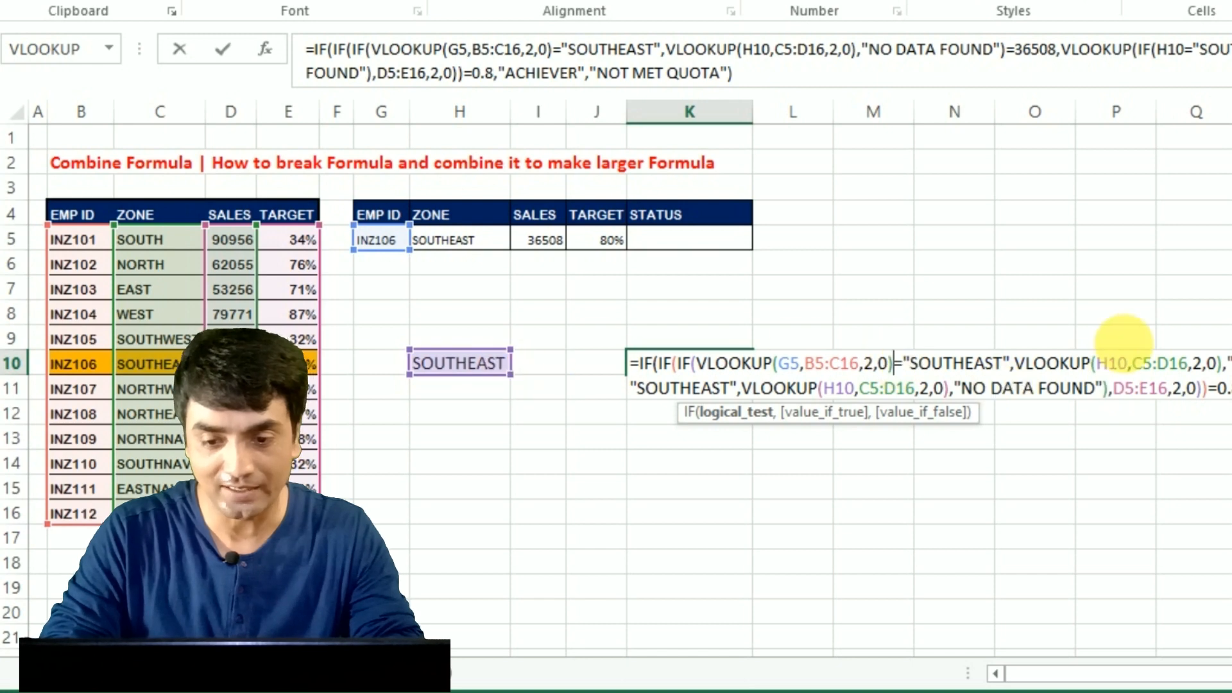
left_click_drag(1095, 364, 1127, 363)
key("ctrl+v")
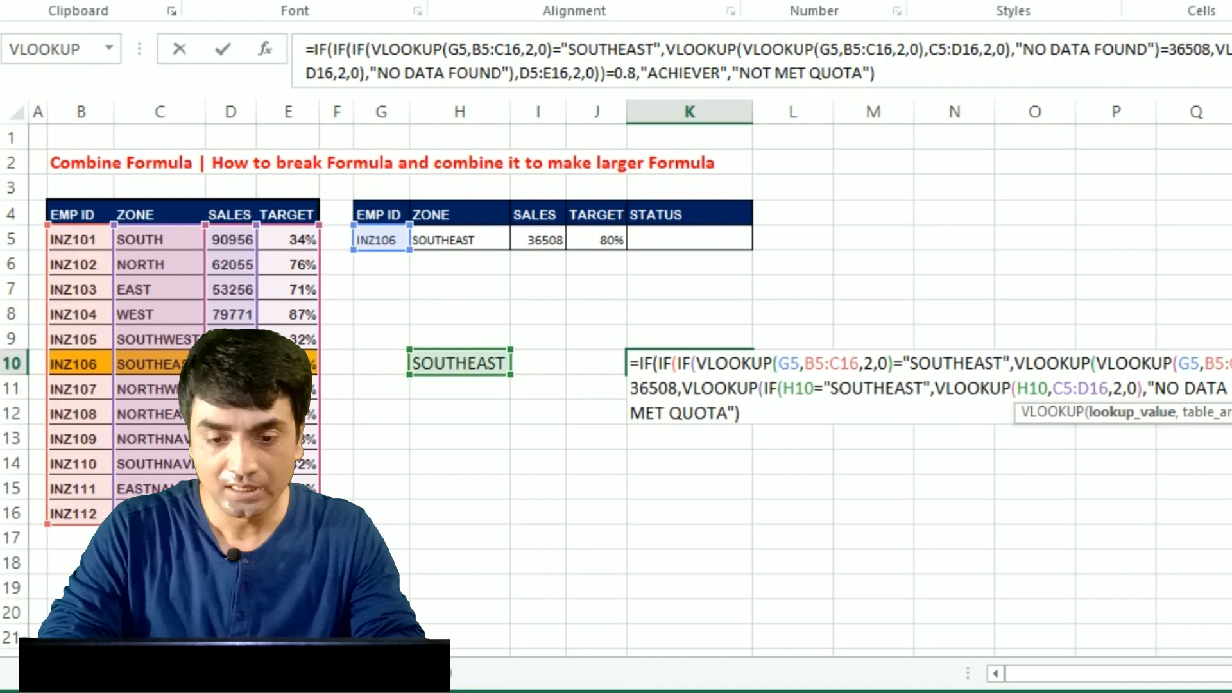
Step: Replace the remaining two H10 references in the K10 formula with VLOOKUP(G5,B5:C16,2,0) and commit the formula
left_click(784, 388)
left_click_drag(784, 388, 814, 389)
key("ctrl+v")
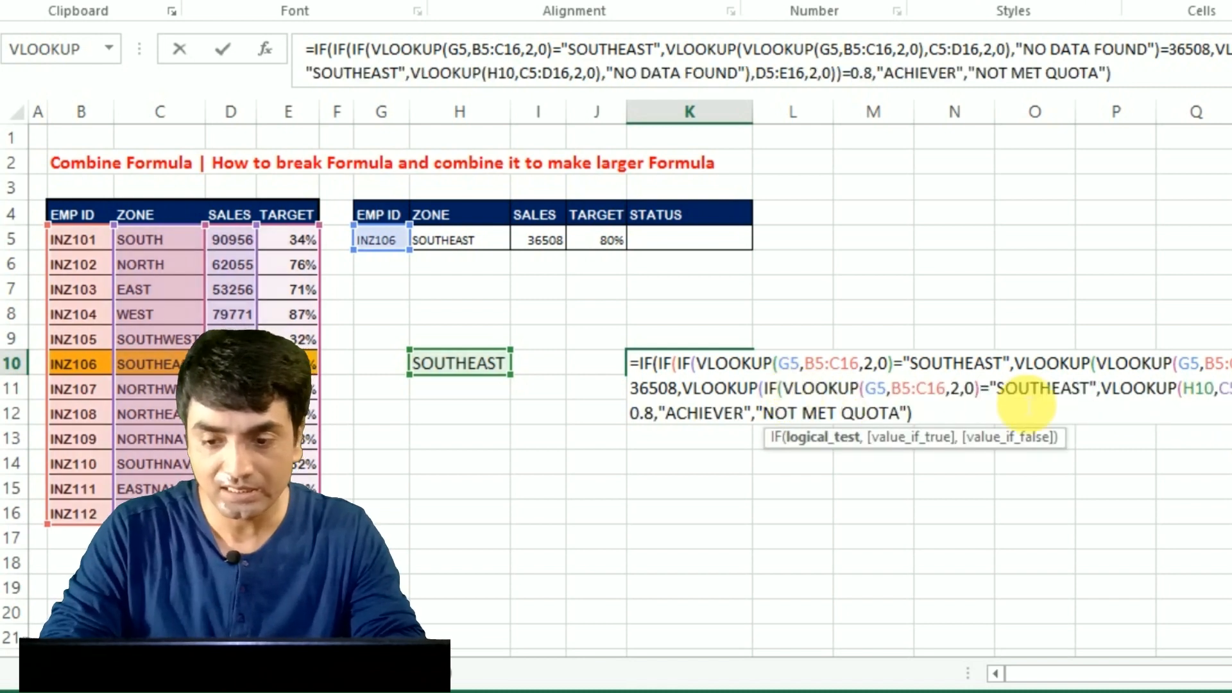
left_click(1186, 389)
left_click_drag(1186, 389, 1215, 389)
key("ctrl+v")
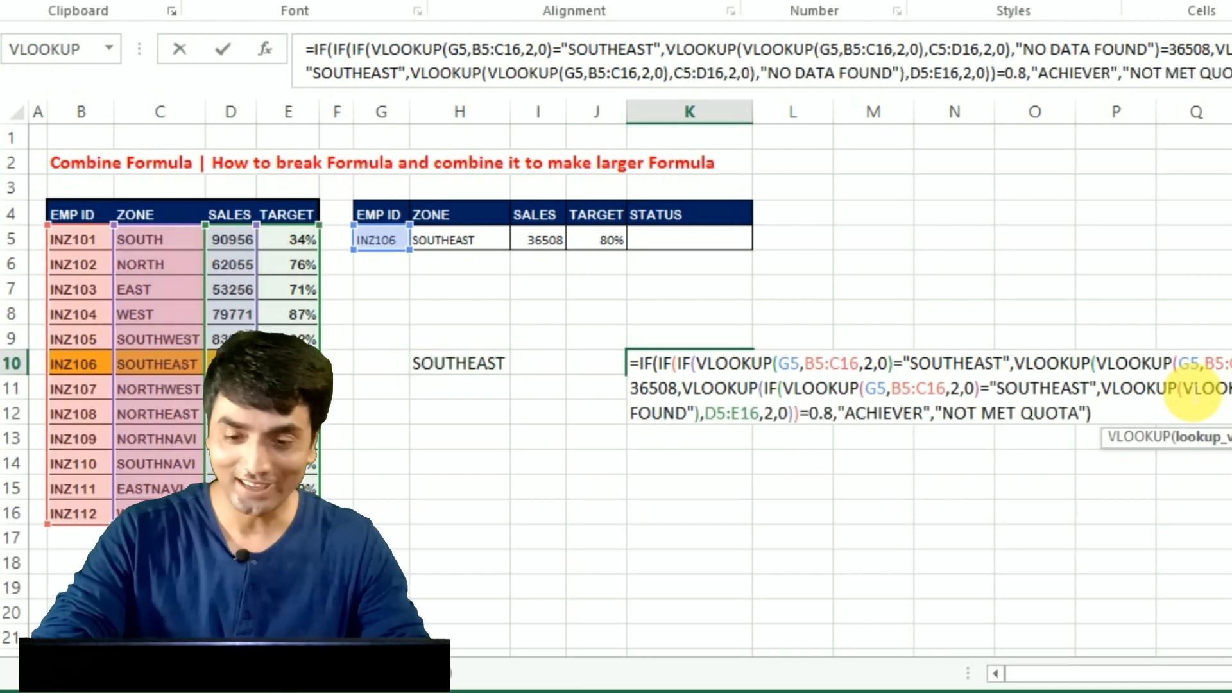
key("Return")
key("Up")
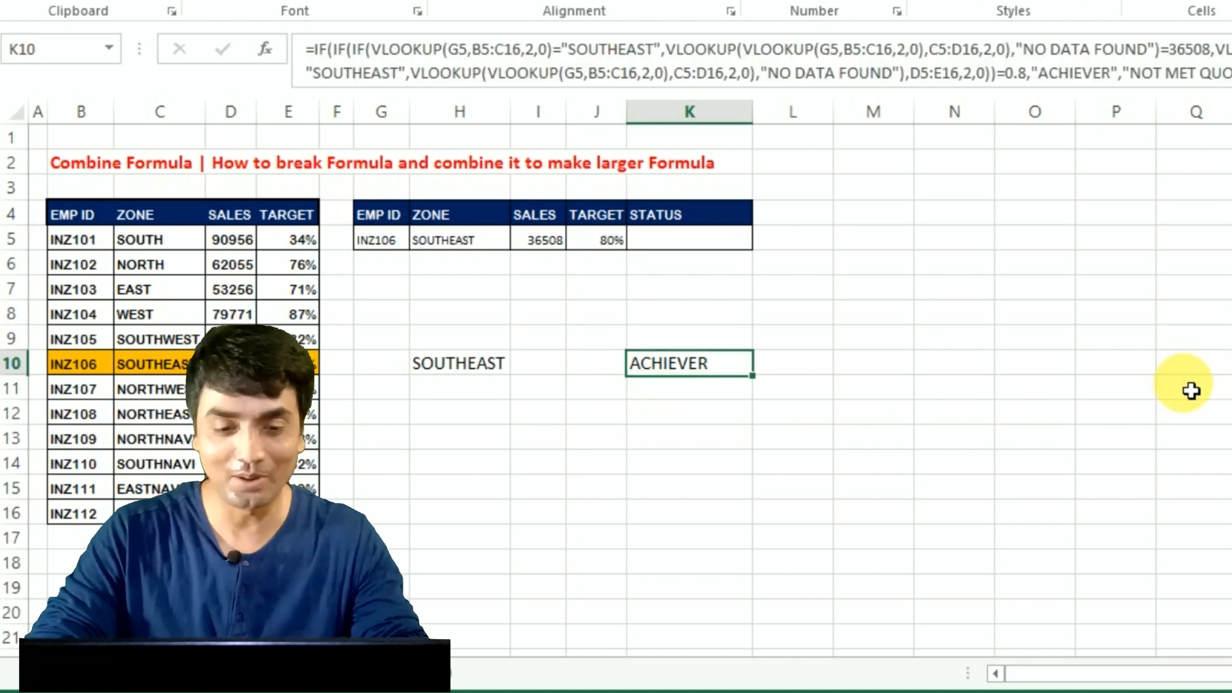
Step: Clear the zone formula from cell H10
key("Up")
key("Left")
key("Left")
key("Left")
key("Down")
key("Delete")
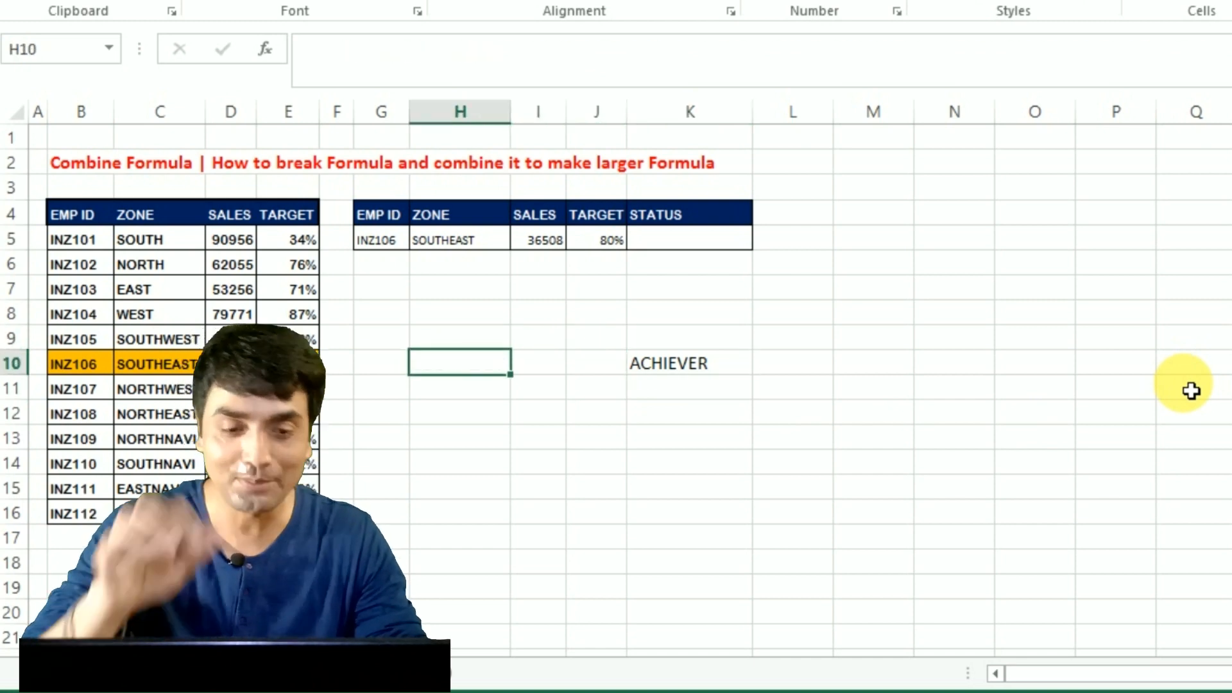
Step: Copy the entire combined formula text from cell K10 and leave the cell unchanged
left_click(706, 240)
left_click(655, 386)
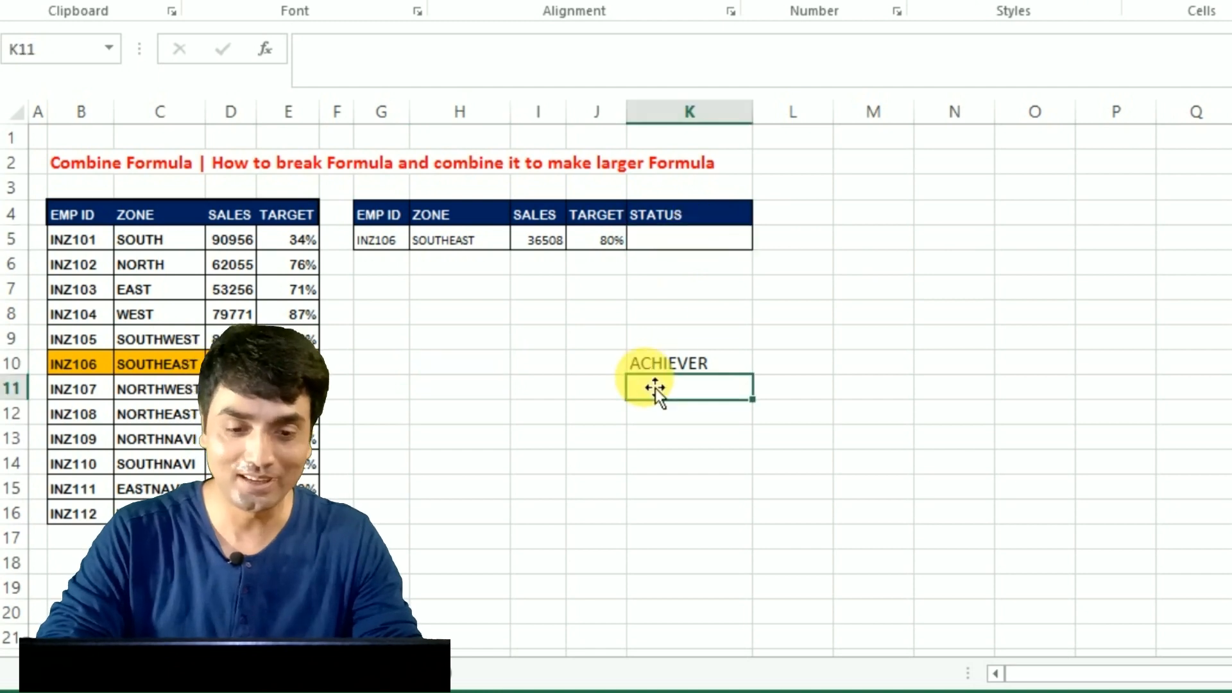
double_click(652, 367)
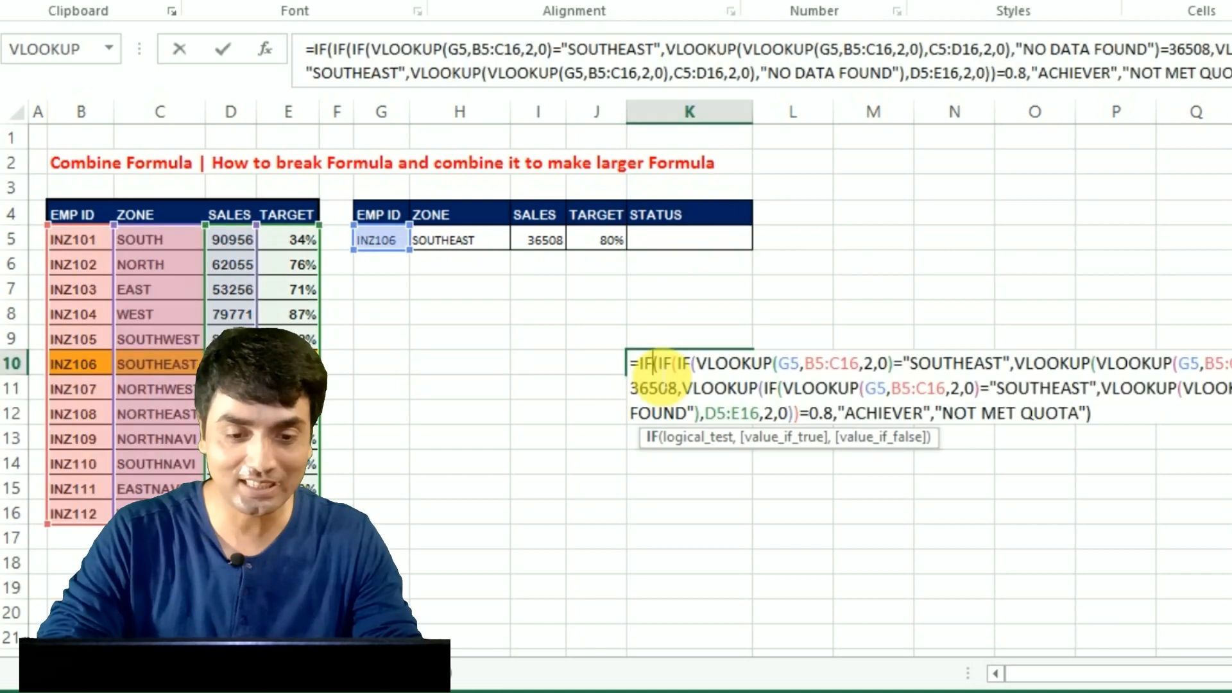
left_click(641, 366)
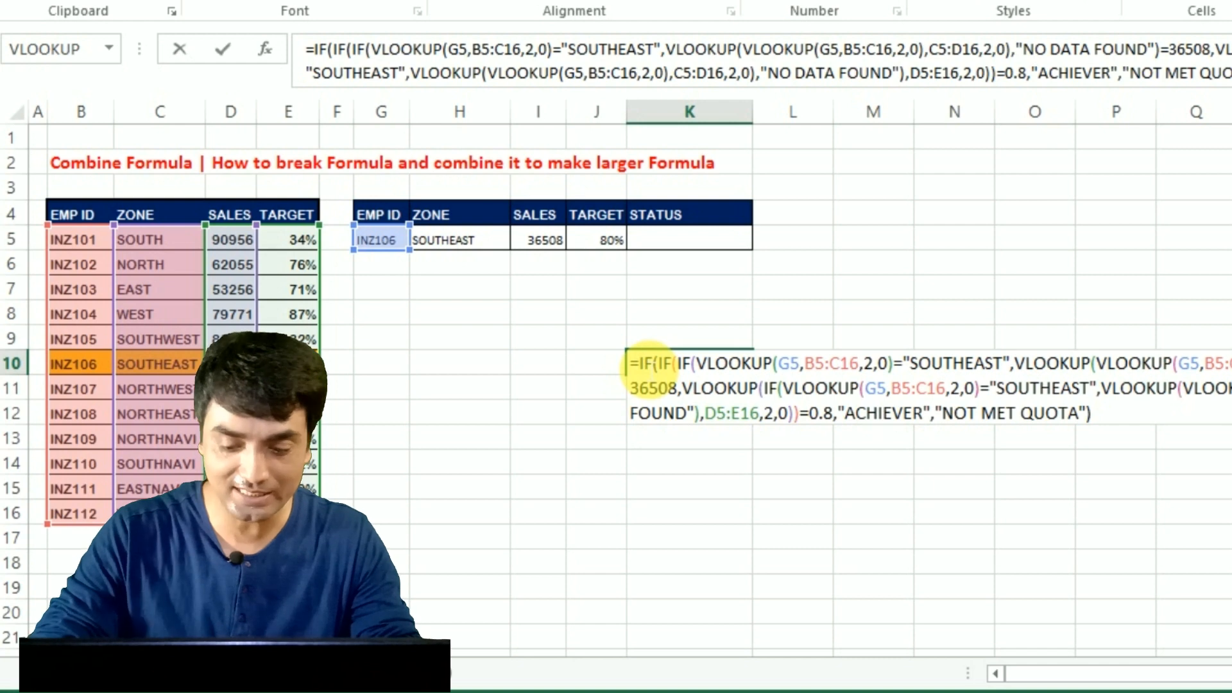
key("ctrl+shift+End")
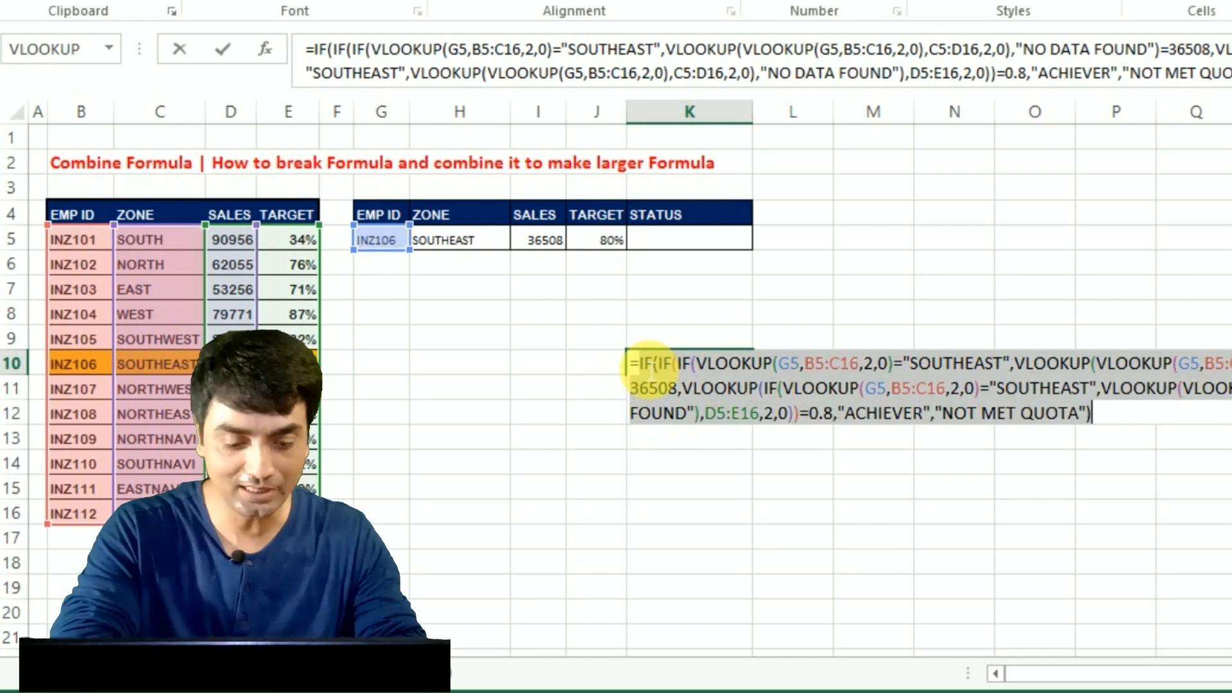
key("Escape")
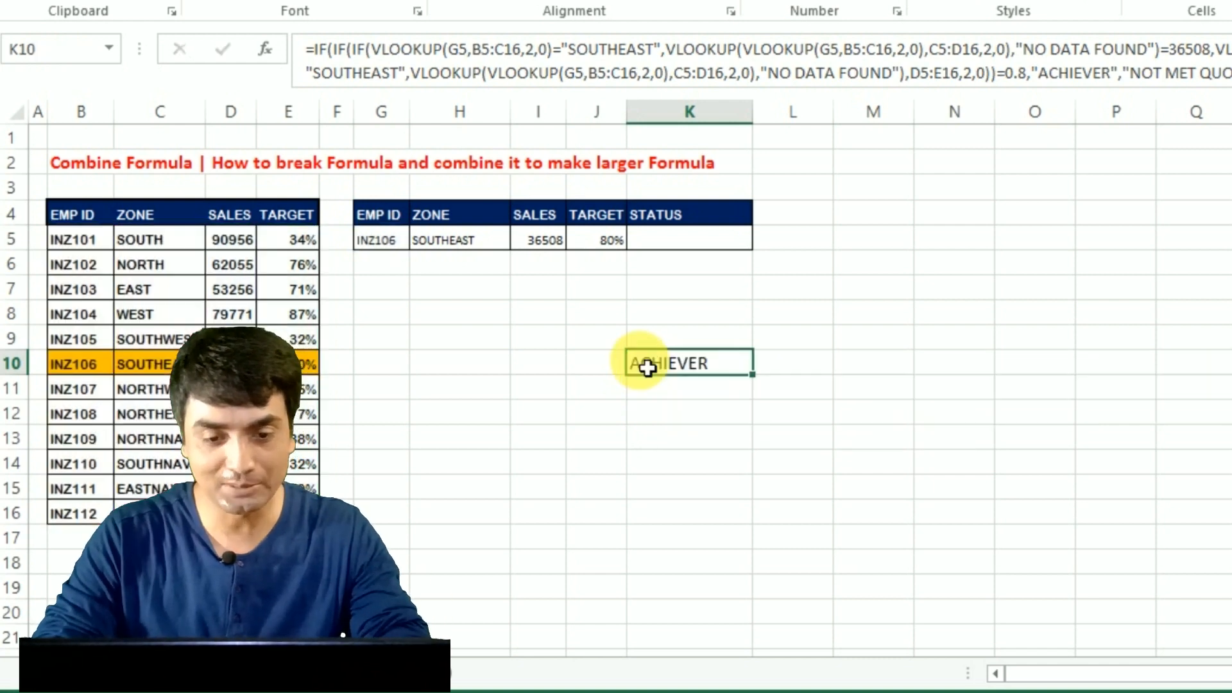
Step: Enter the copied combined formula in the STATUS cell K5 and clear the original formula from K10
key("Up")
key("Up")
key("Up")
key("Up")
key("Up")
type("=")
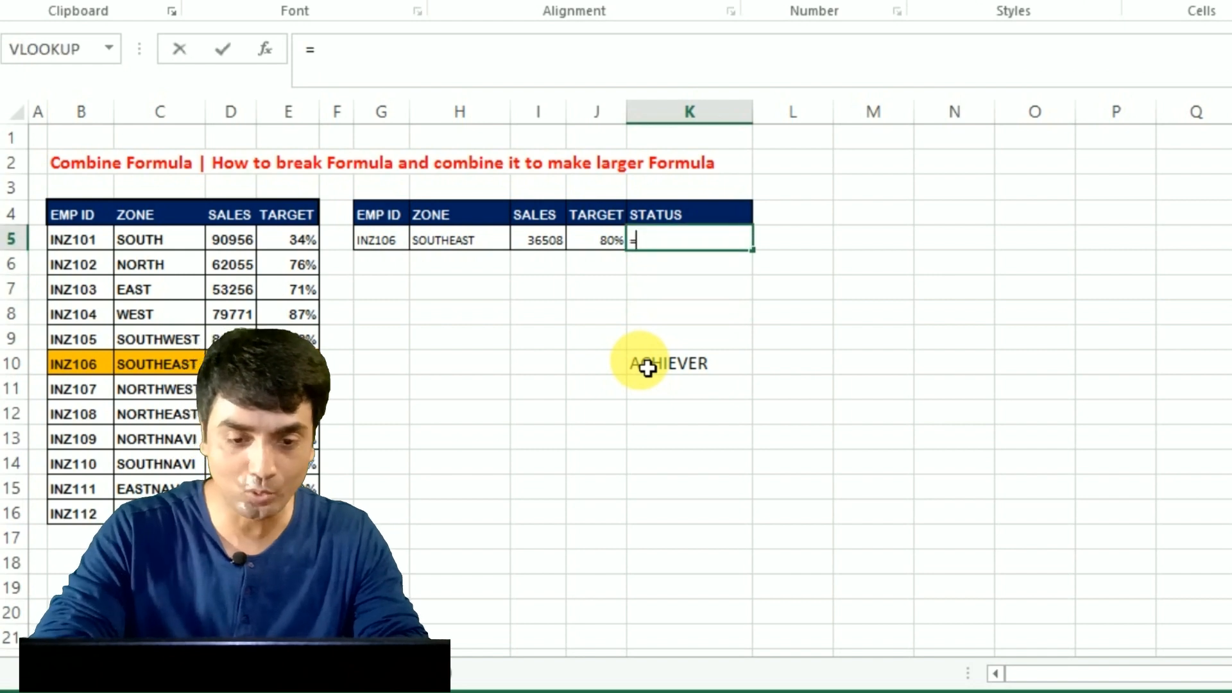
key("ctrl+v")
key("Return")
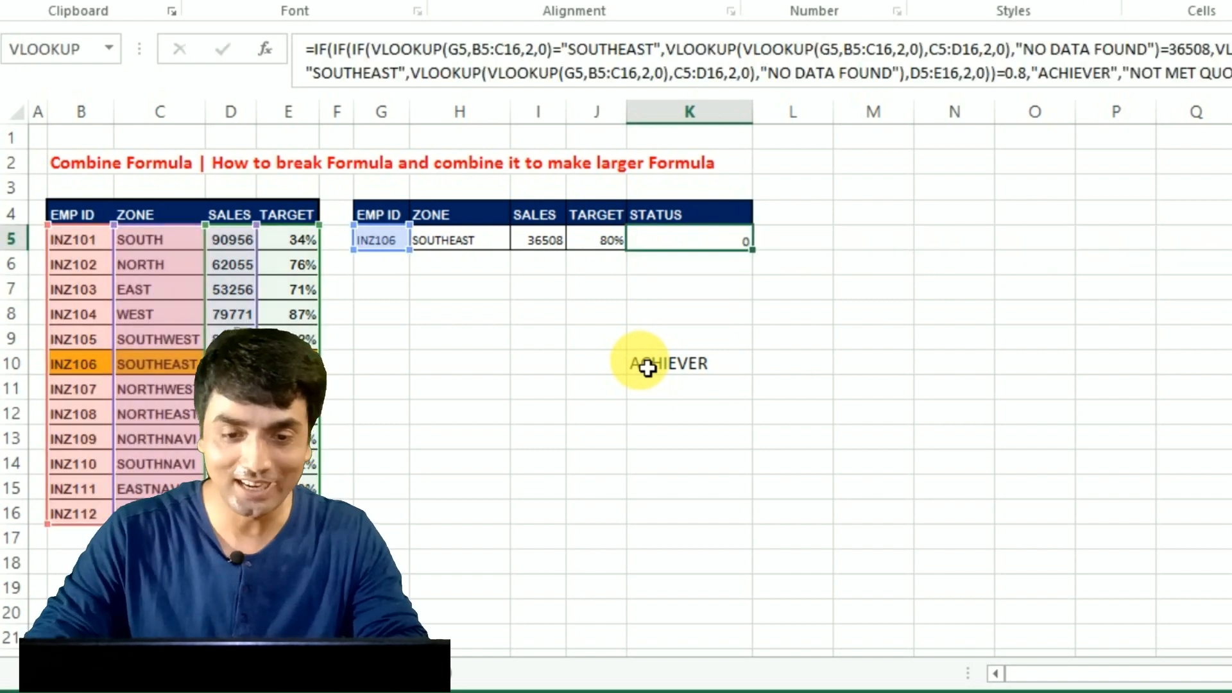
left_click(687, 372)
key("Delete")
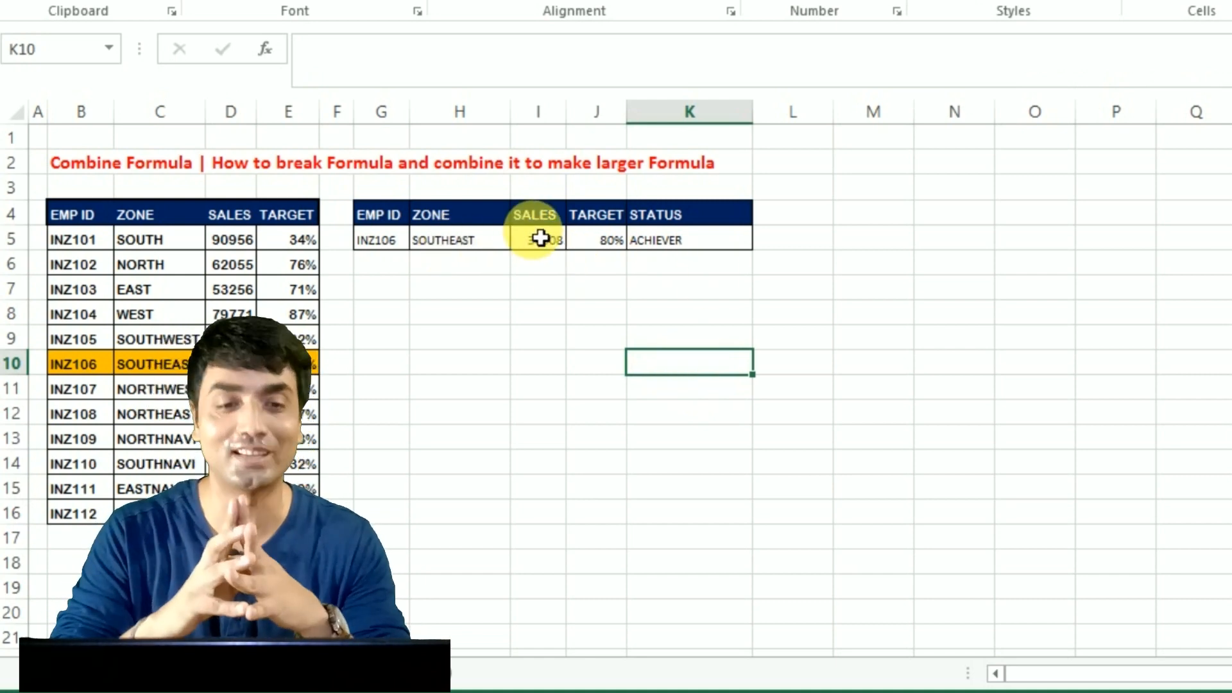
Step: Open the combined formula in K5 to examine its nested IF and VLOOKUP functions
left_click(648, 241)
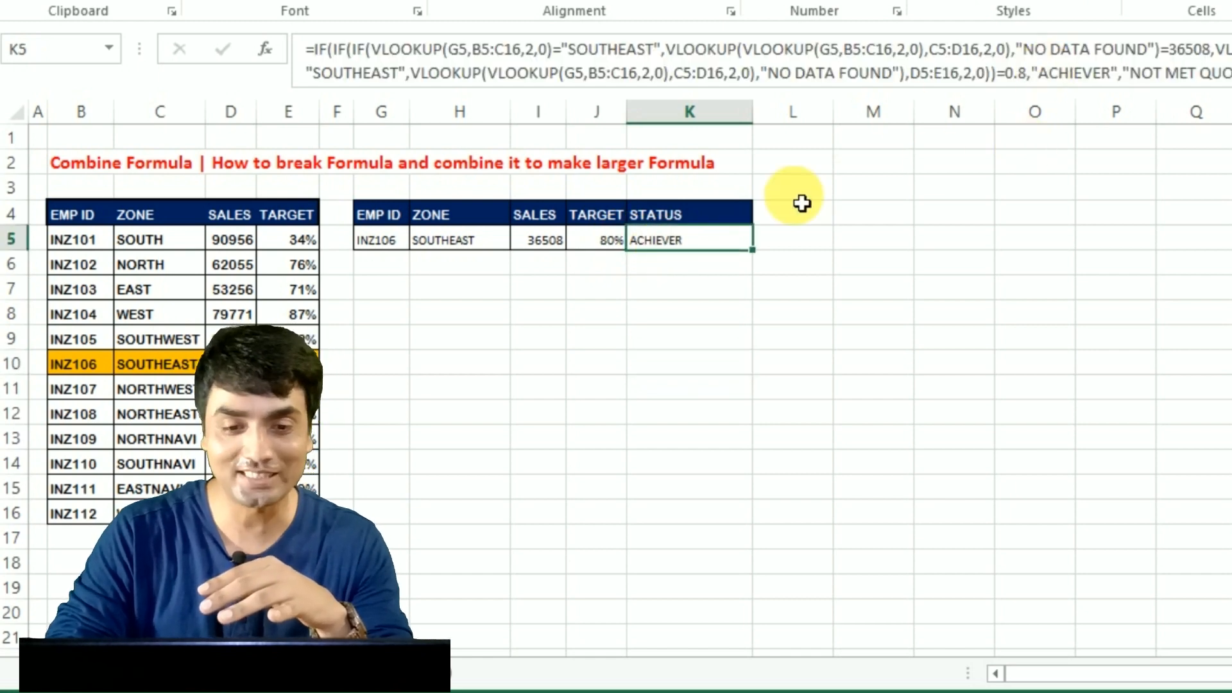
left_click(686, 251)
double_click(681, 244)
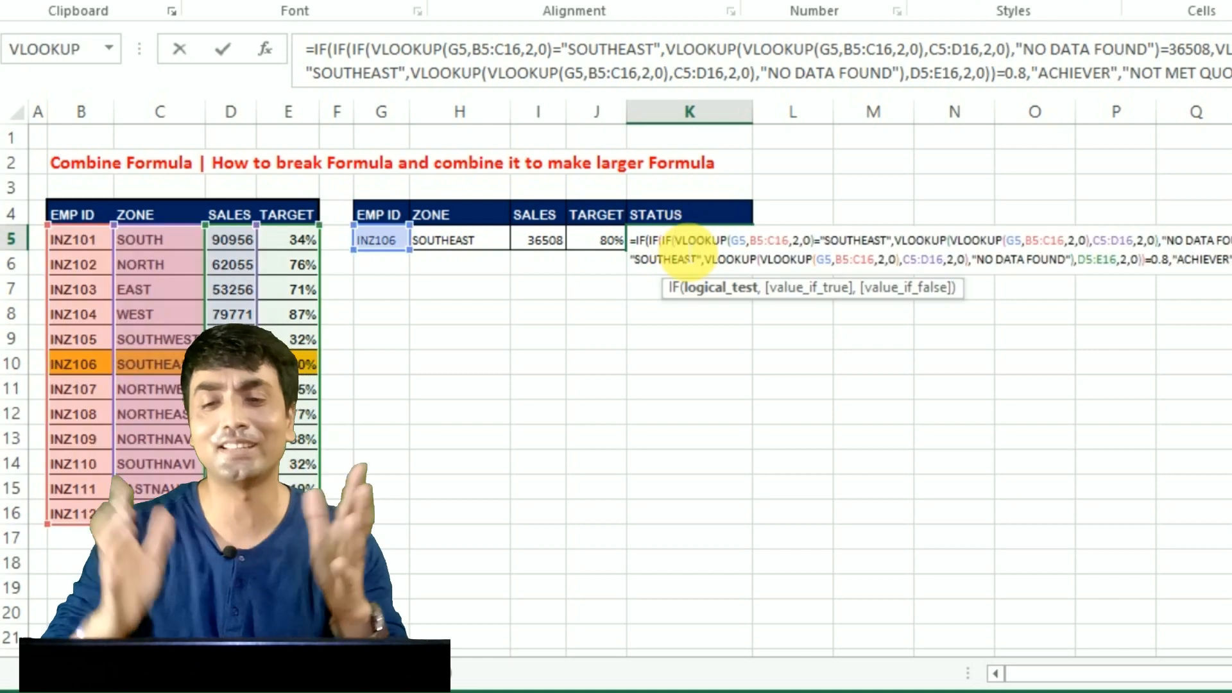